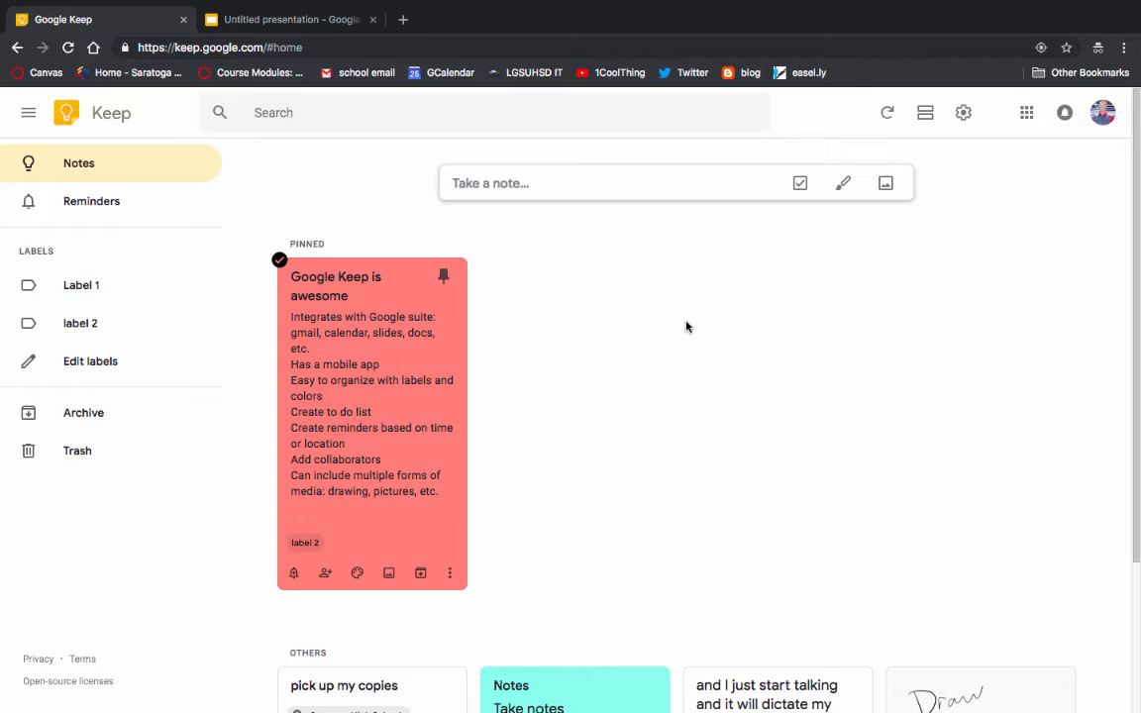
# Start a new note titled "Pick up my copies".
pyautogui.scroll(-3, 687, 327)
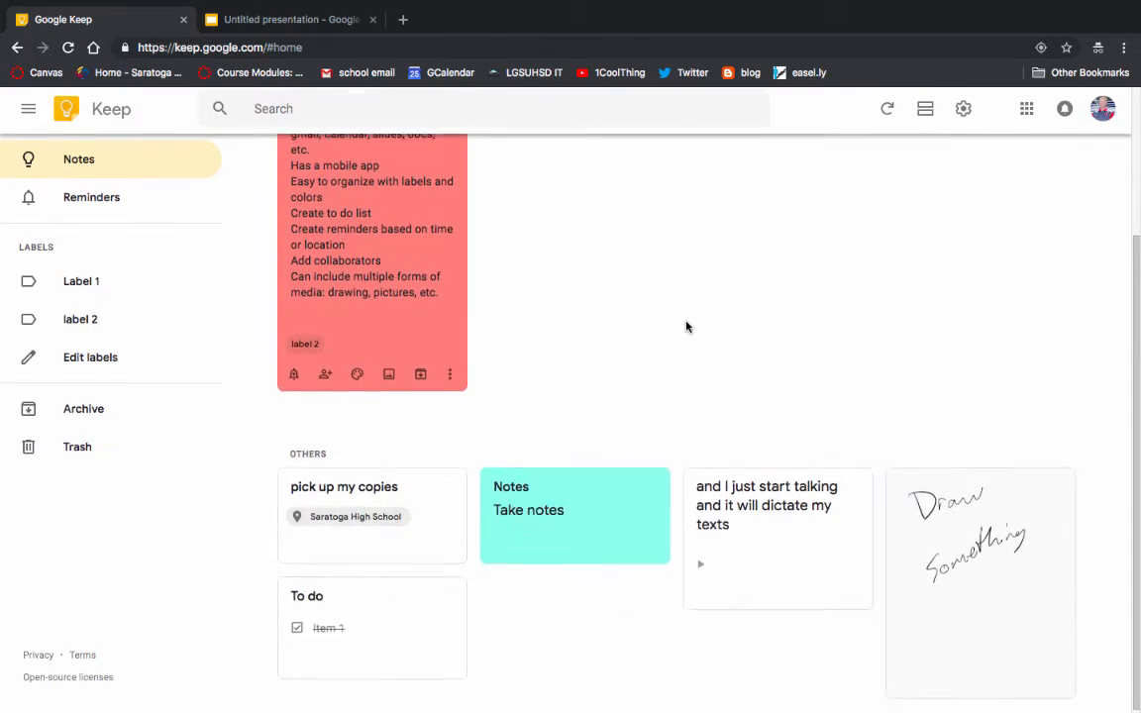
pyautogui.scroll(3, 687, 327)
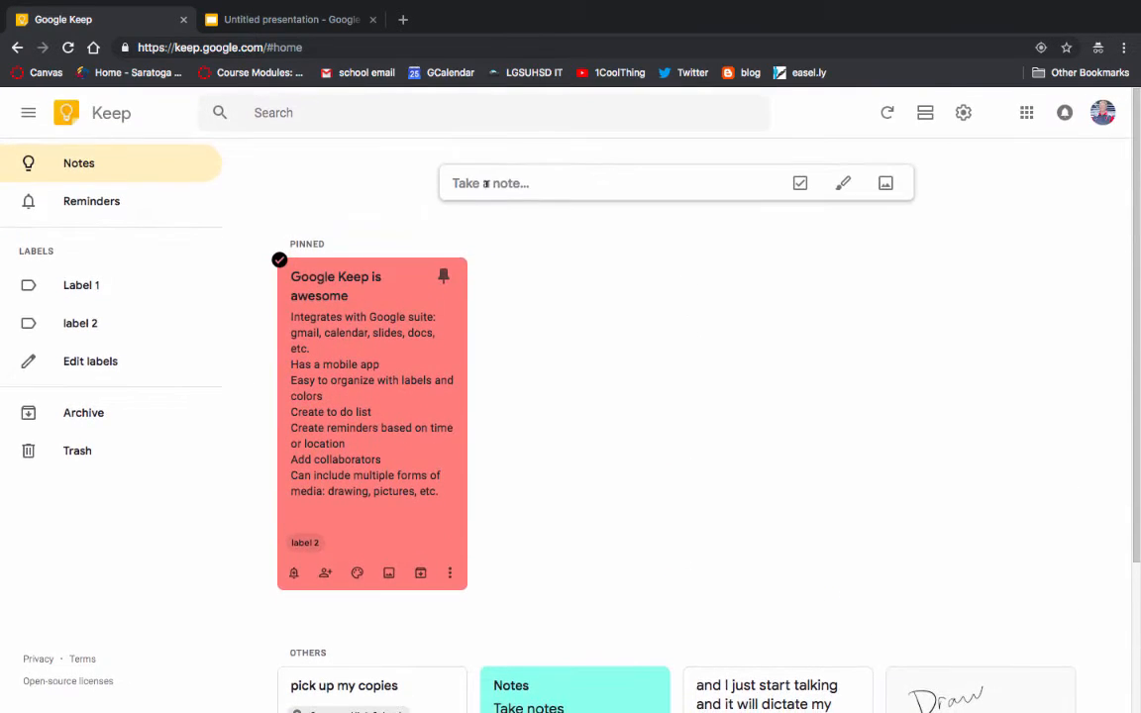
pyautogui.click(485, 183)
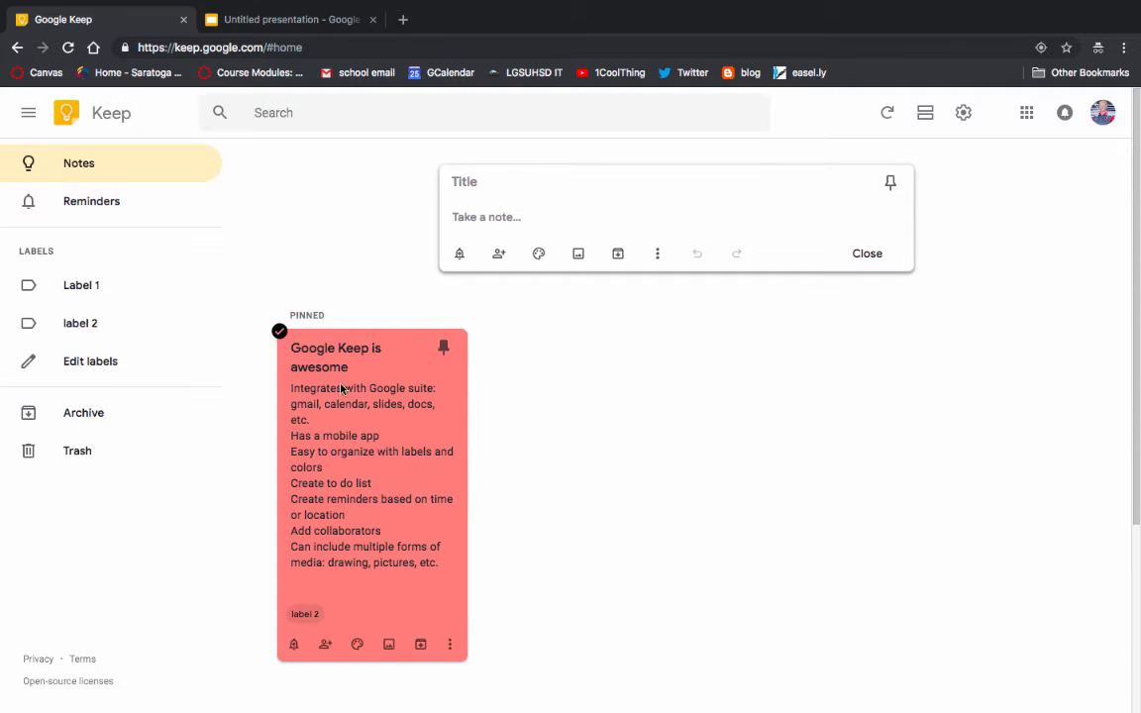
pyautogui.scroll(-3, 641, 335)
pyautogui.scroll(2, 641, 337)
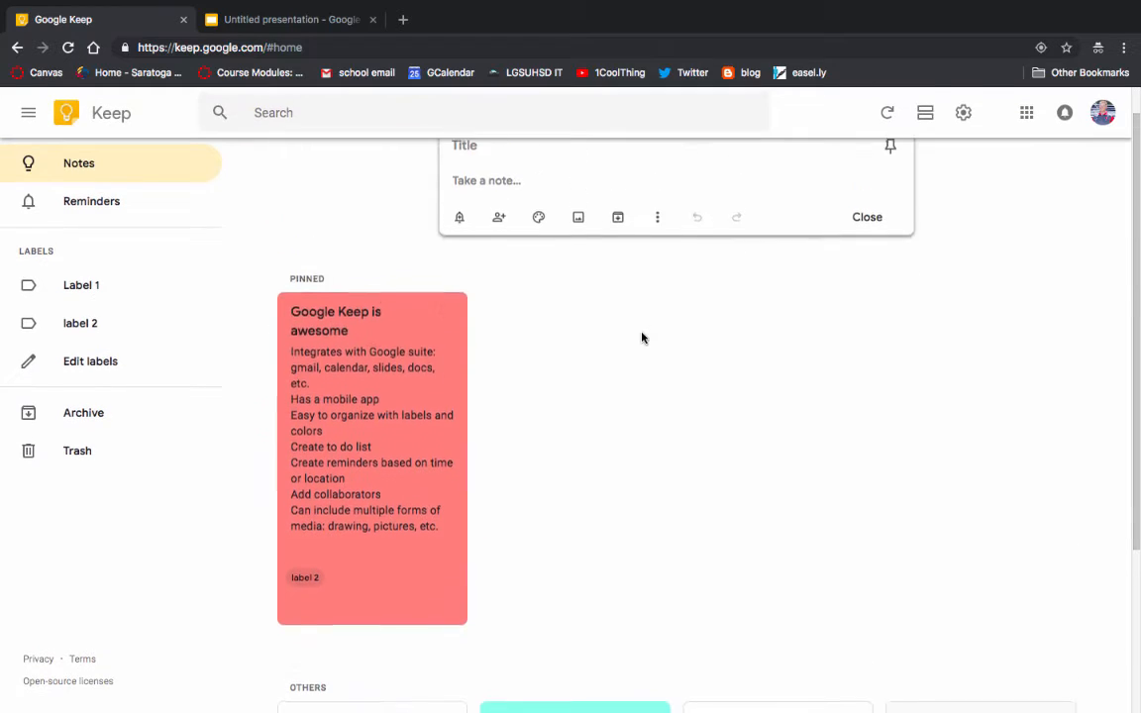
pyautogui.scroll(1, 634, 260)
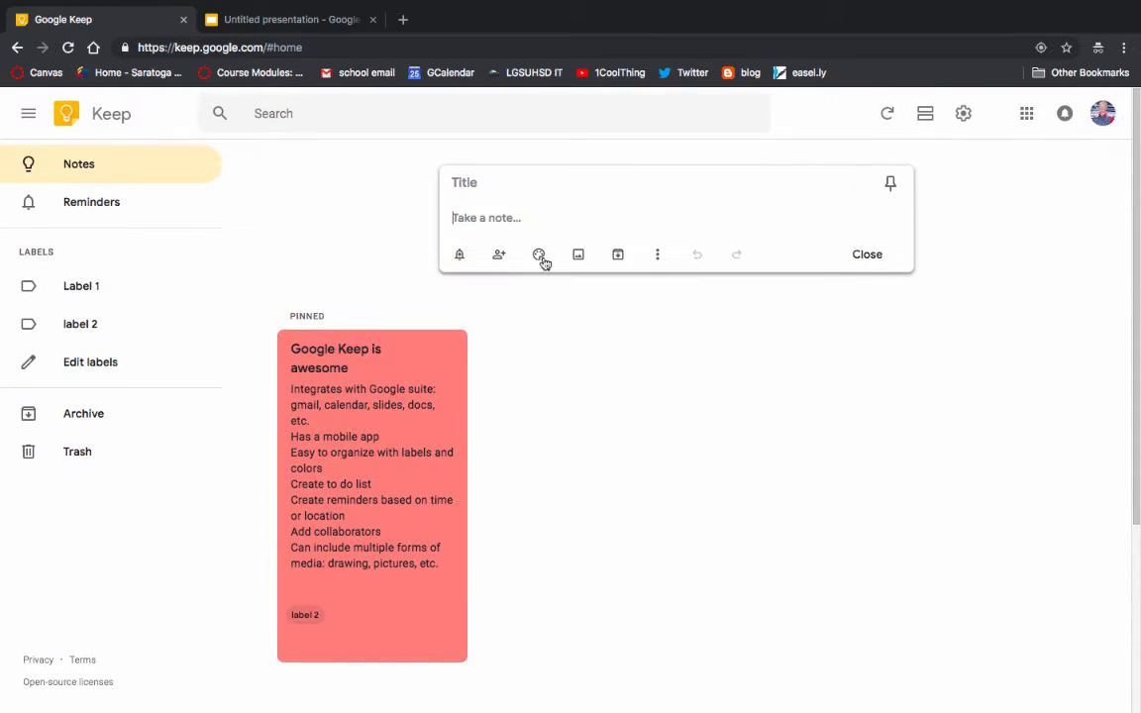
pyautogui.click(460, 254)
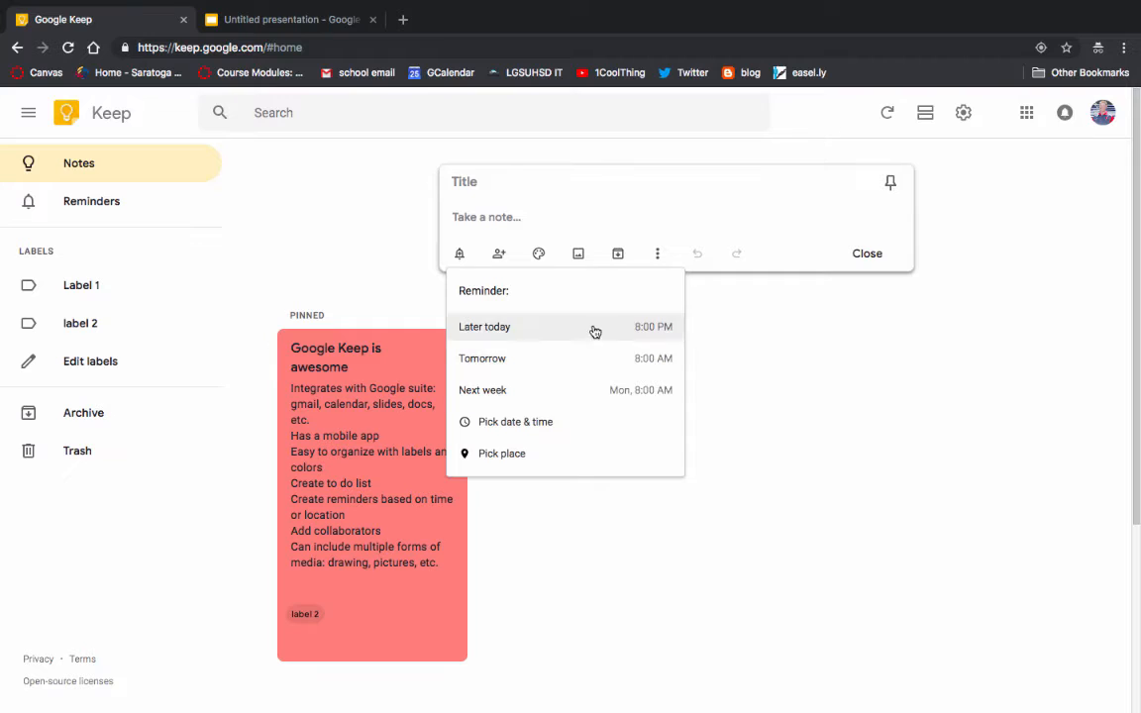
pyautogui.click(519, 460)
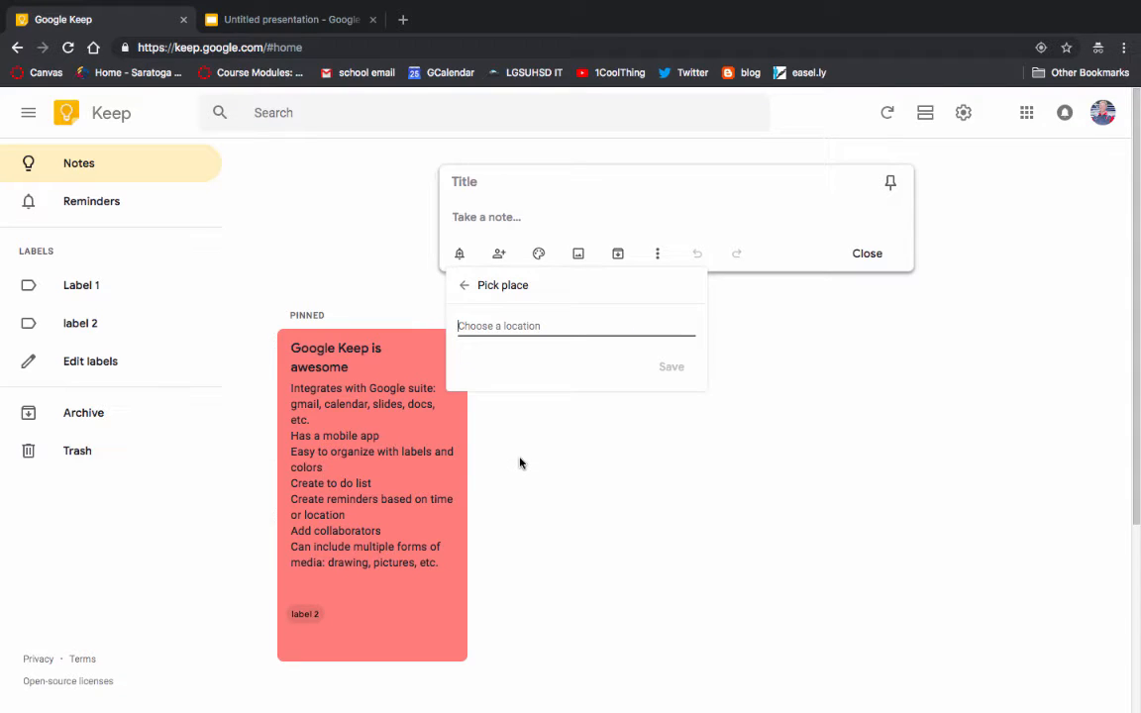
pyautogui.click(474, 180)
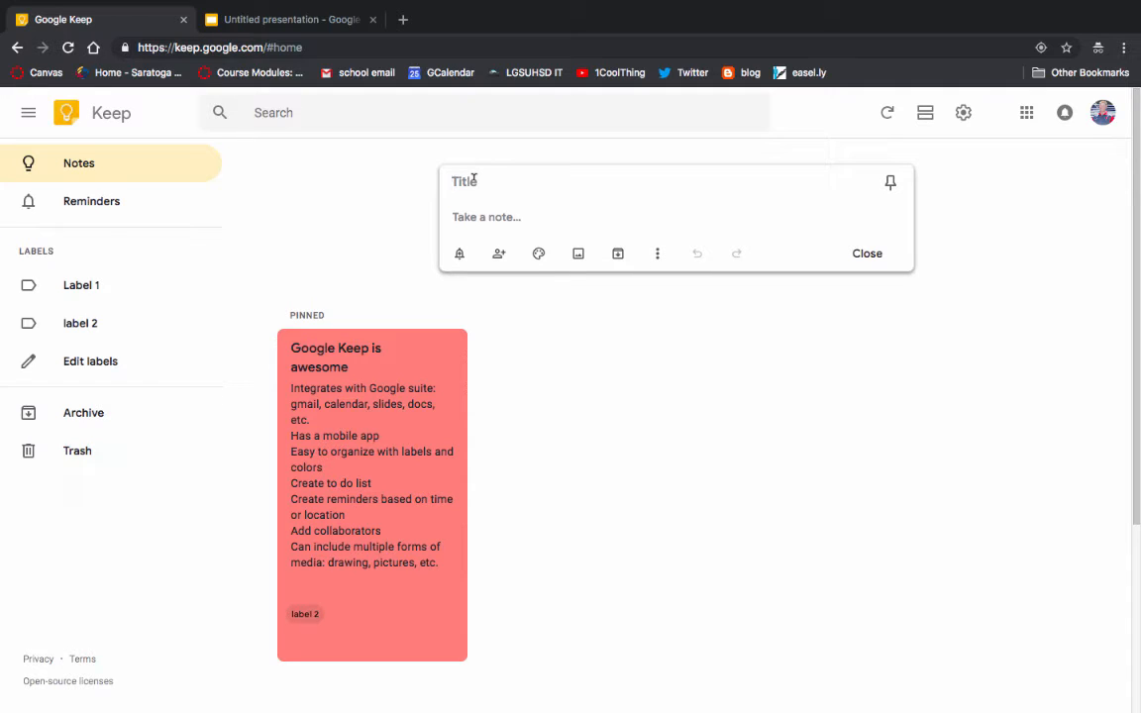
pyautogui.write('Pick')
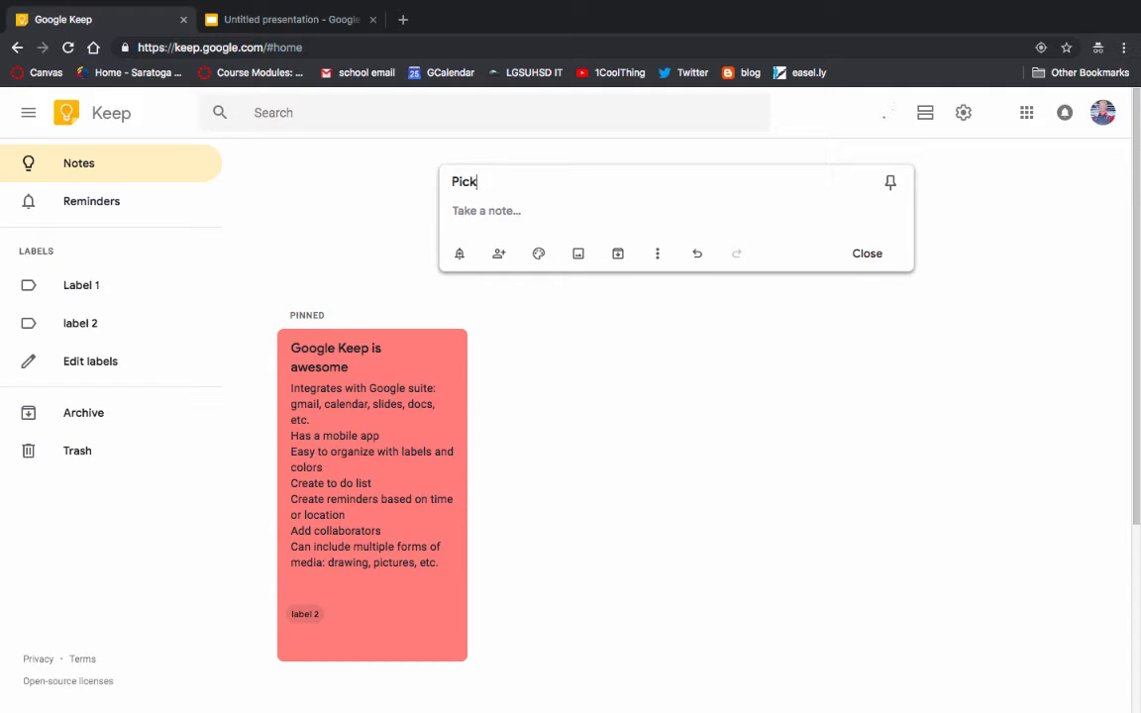
pyautogui.write(' up my copies')
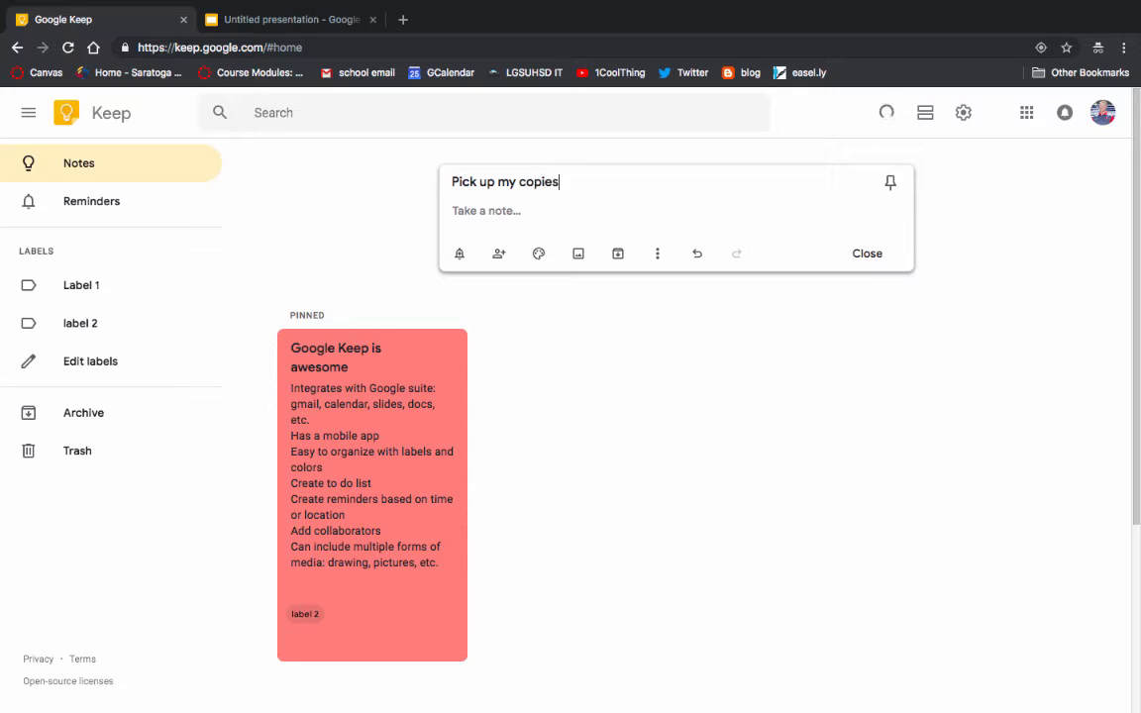
# Add a location-based reminder for Saratoga High School to the "Pick up my copies" note.
pyautogui.click(460, 254)
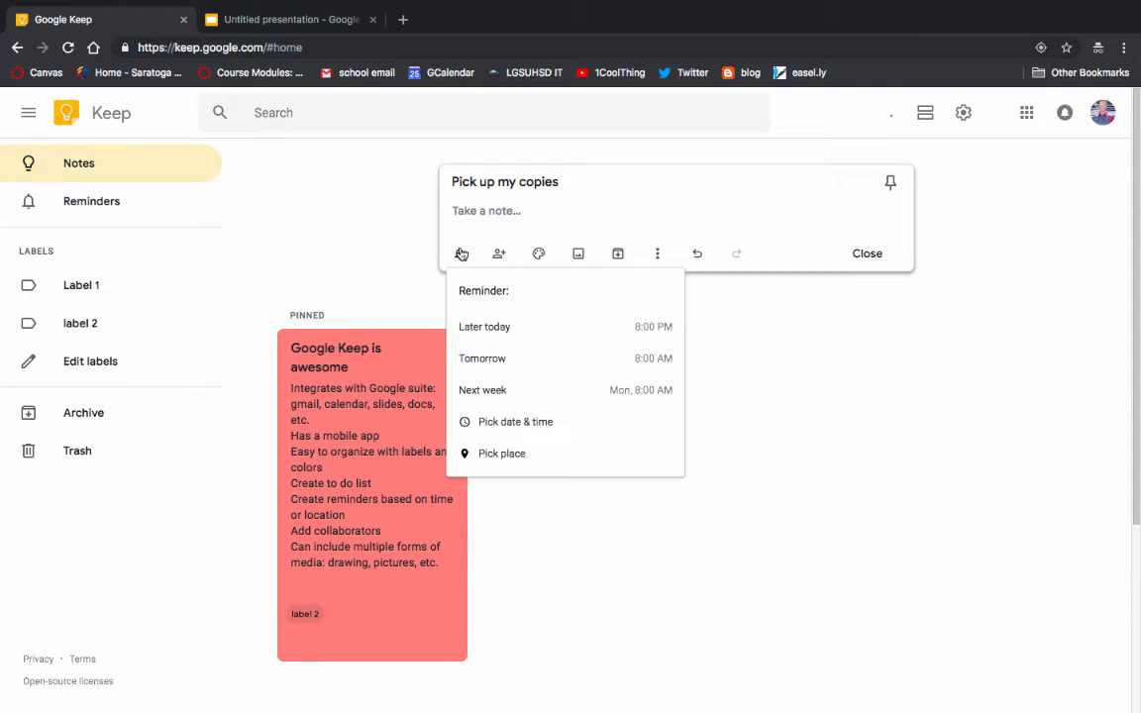
pyautogui.click(505, 453)
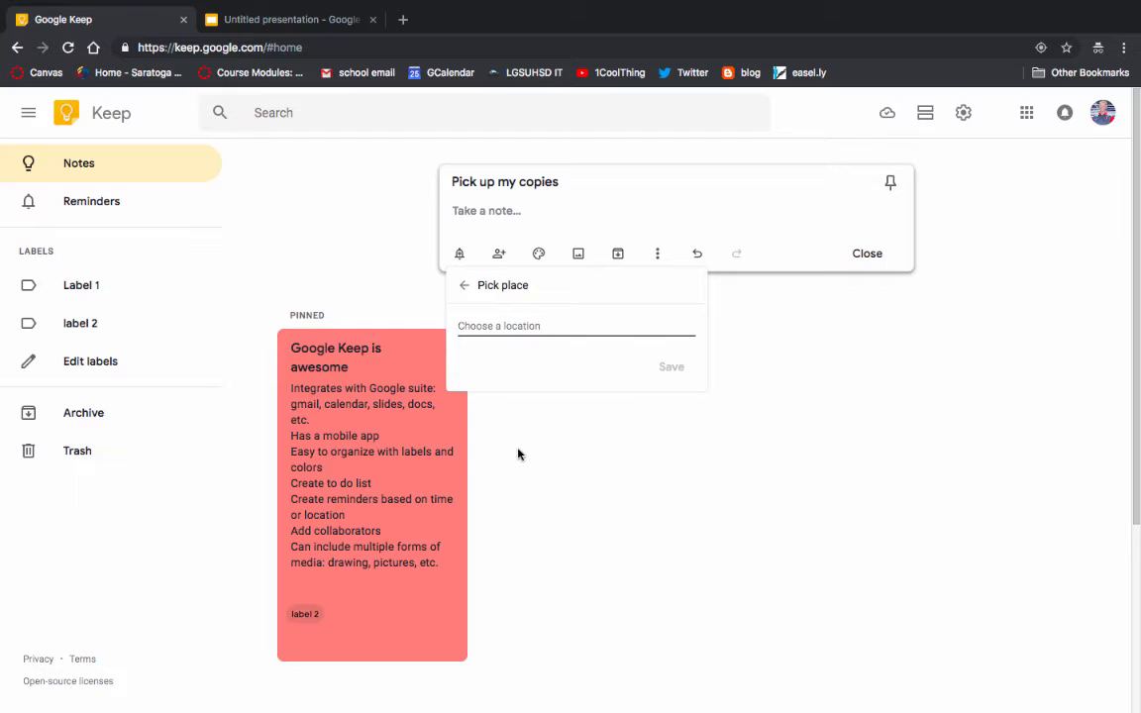
pyautogui.write('sarato')
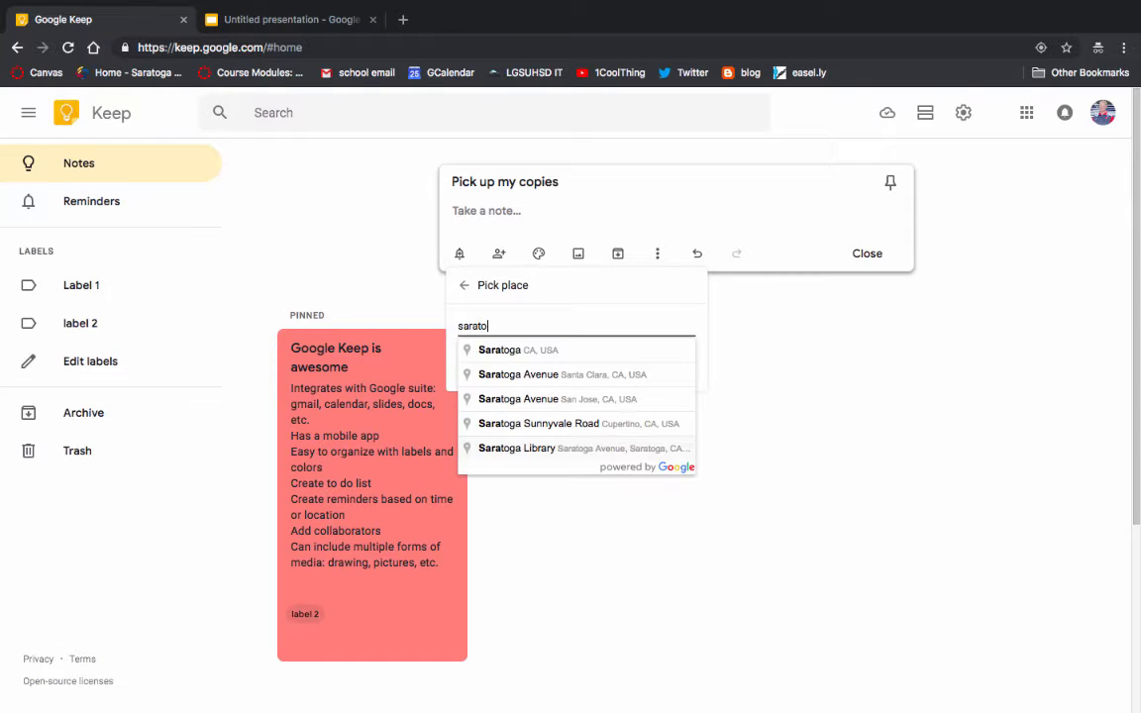
pyautogui.write('ga hi')
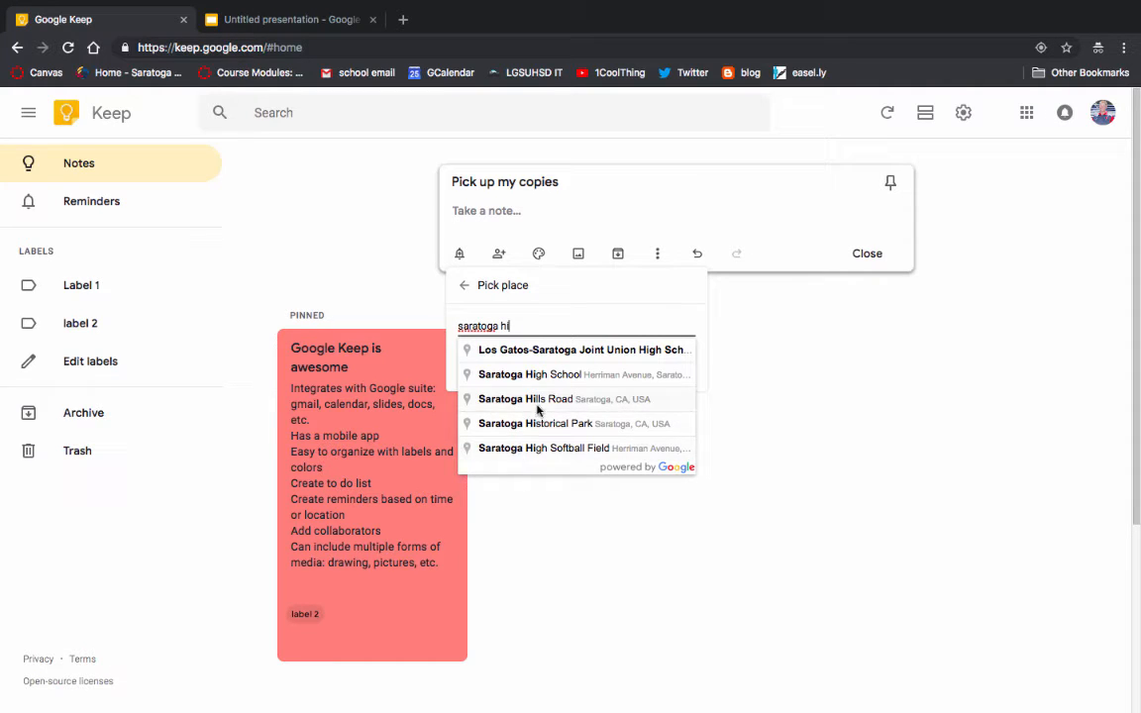
pyautogui.click(546, 375)
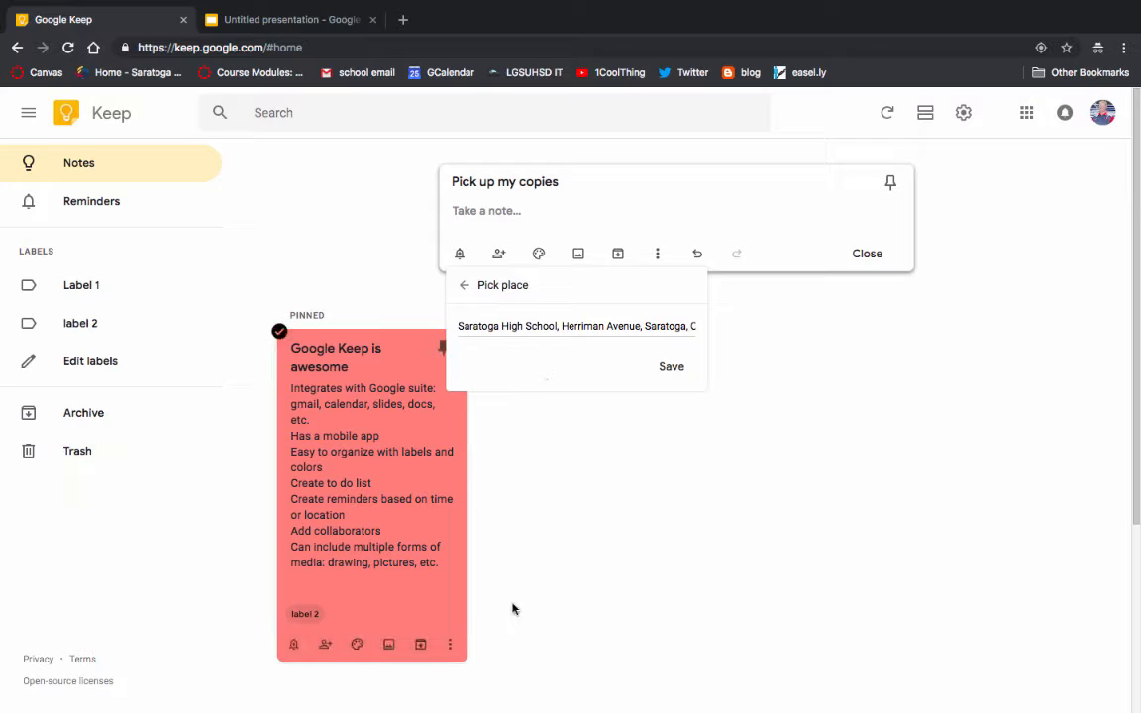
pyautogui.click(668, 369)
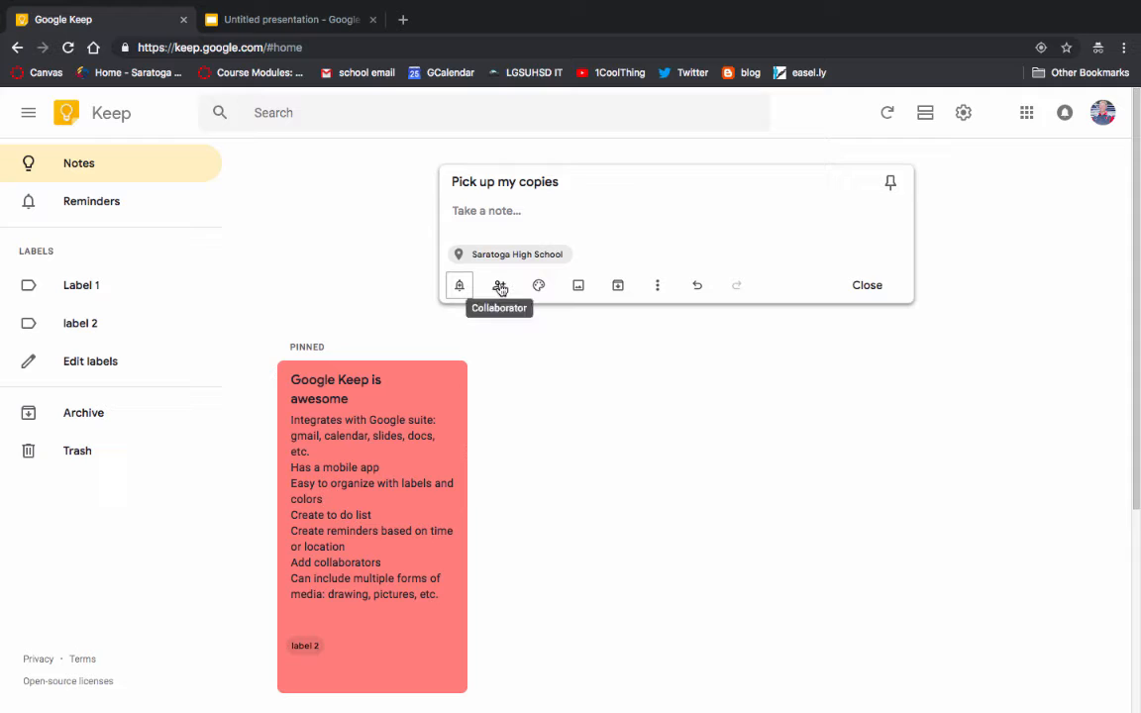
# Colour the "Pick up my copies" note yellow and assign Label 1 to it.
pyautogui.moveTo(539, 287)
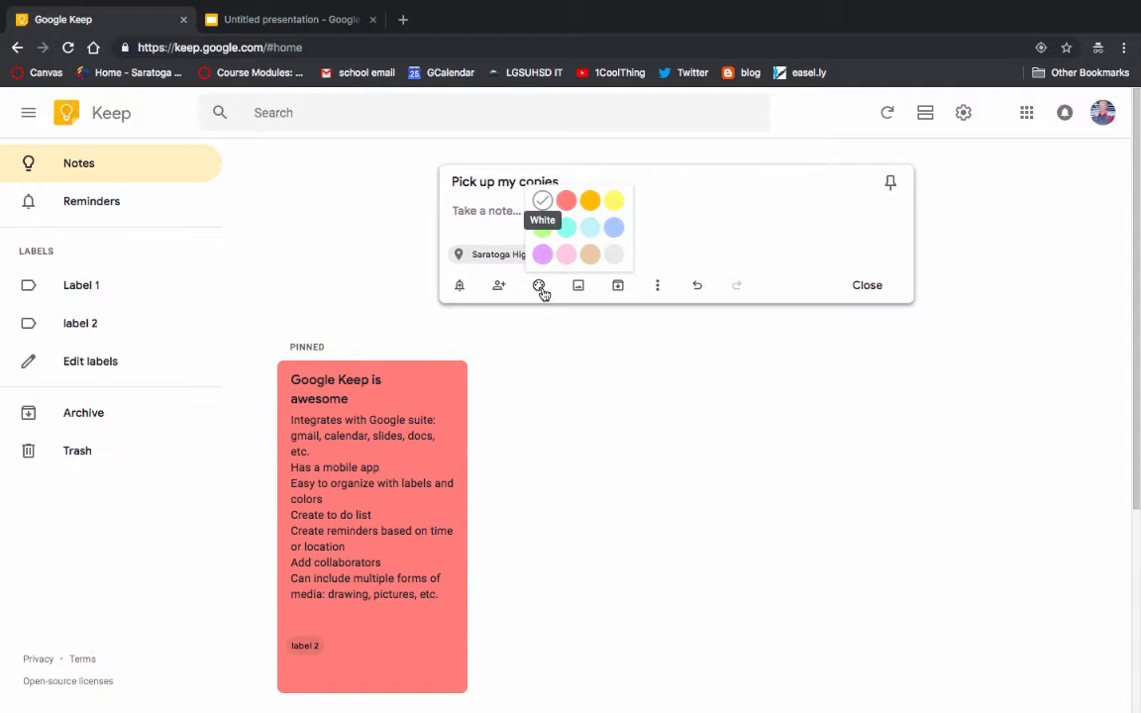
pyautogui.click(614, 203)
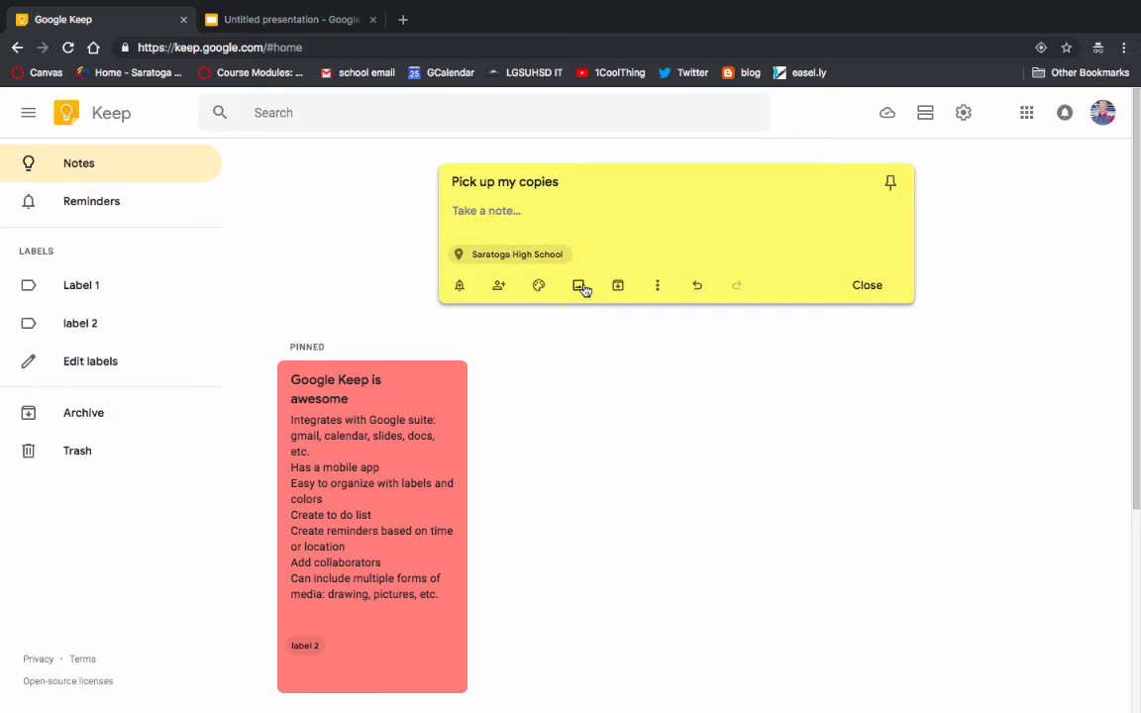
pyautogui.click(658, 286)
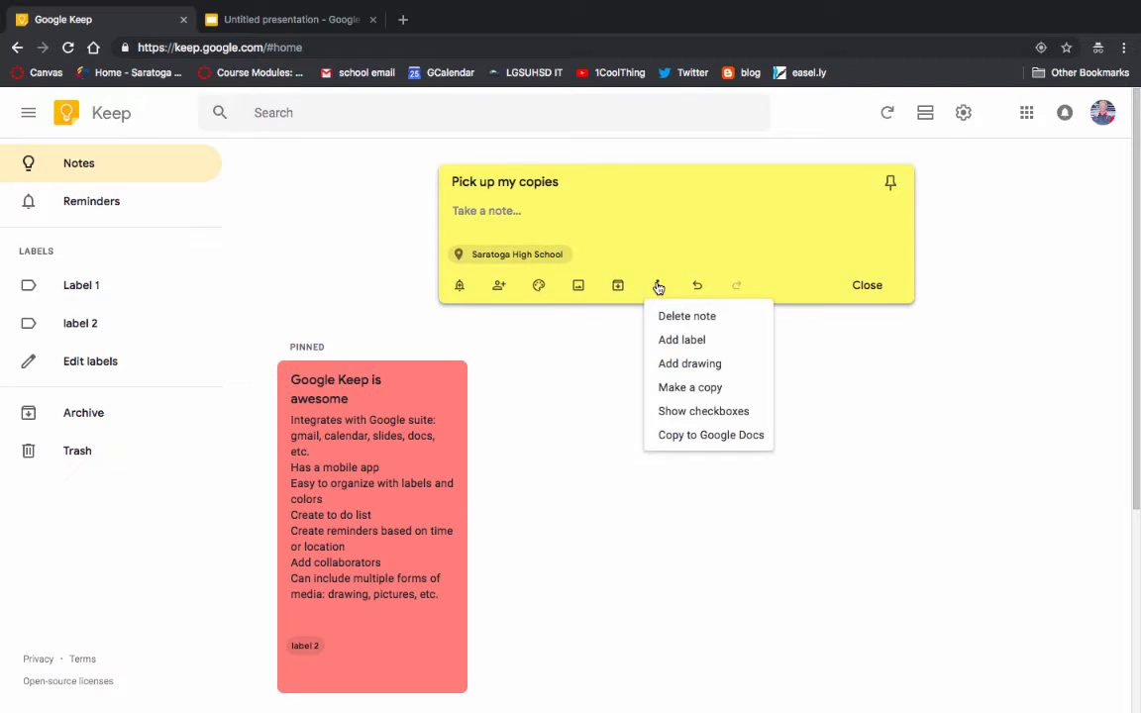
pyautogui.click(678, 341)
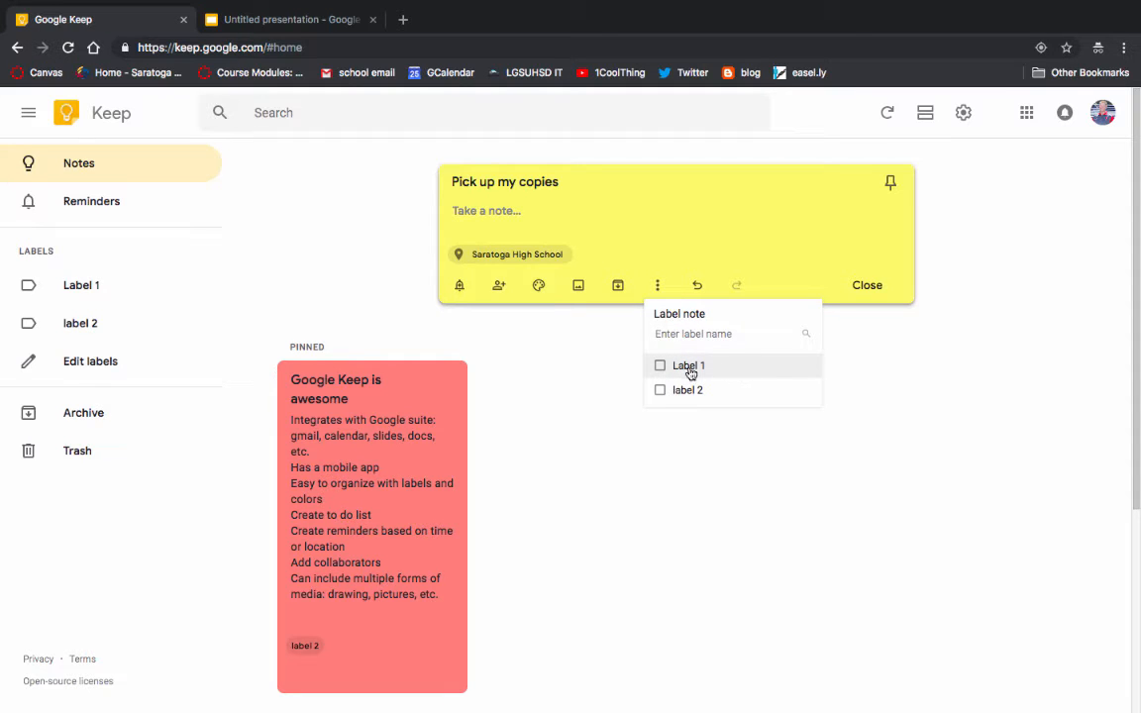
pyautogui.click(693, 369)
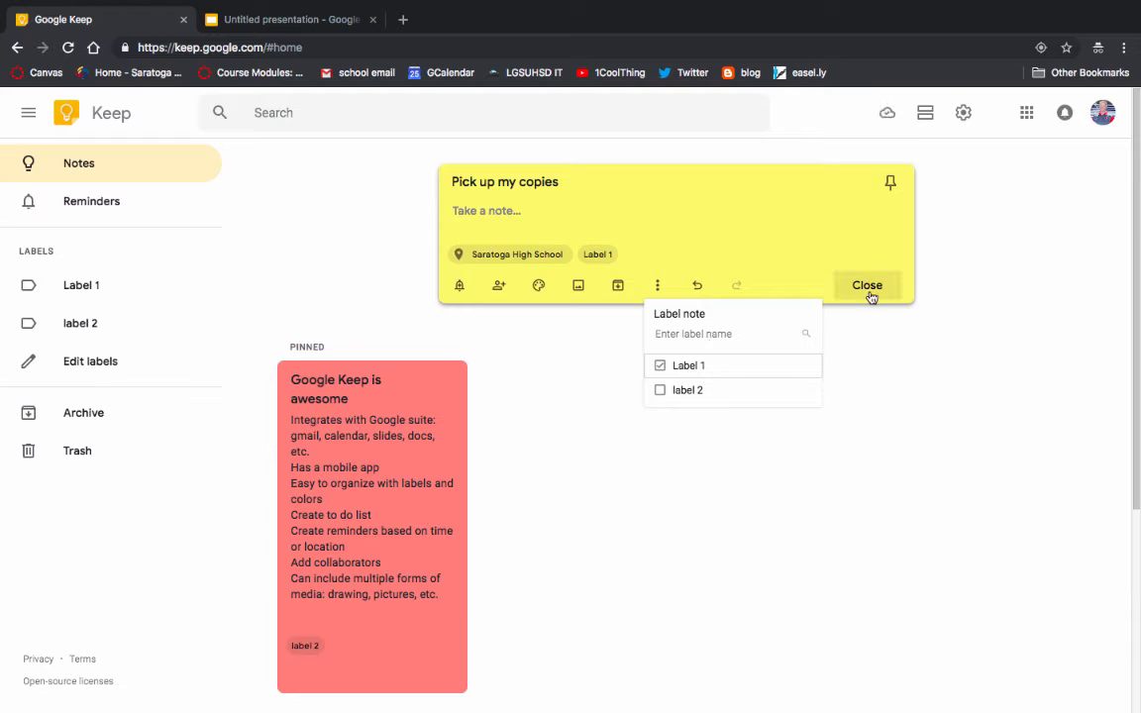
# Turn the note body into a checklist with the items "lab" and "lecture", and close the note.
pyautogui.click(657, 285)
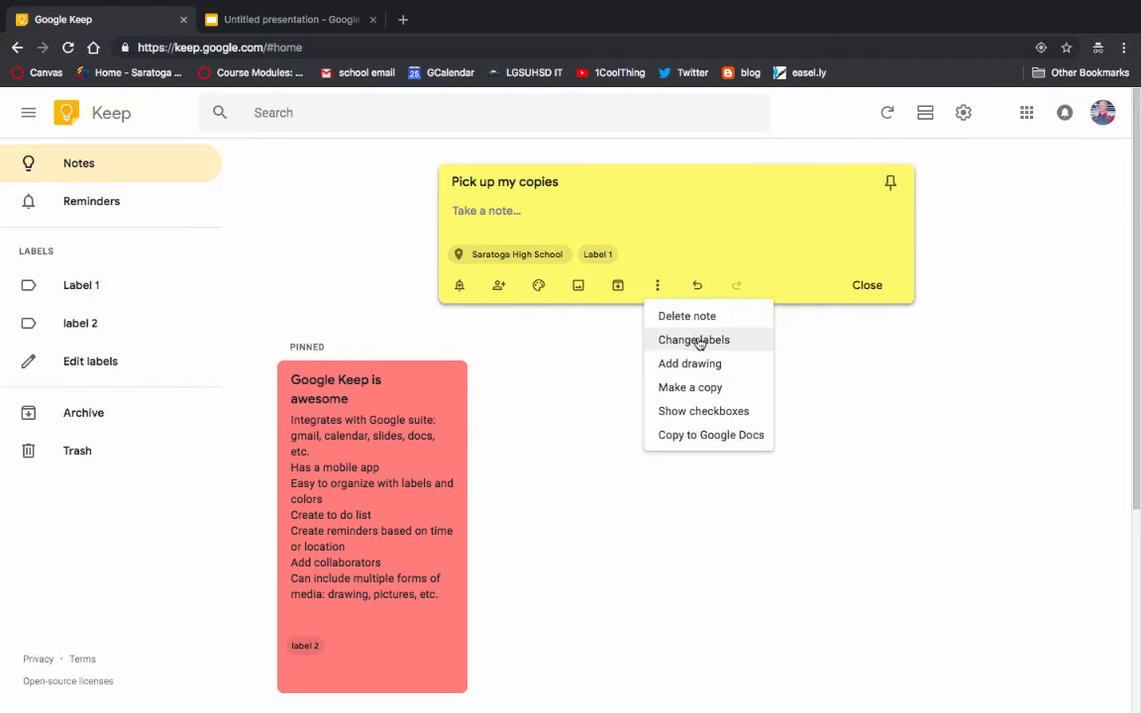
pyautogui.click(698, 410)
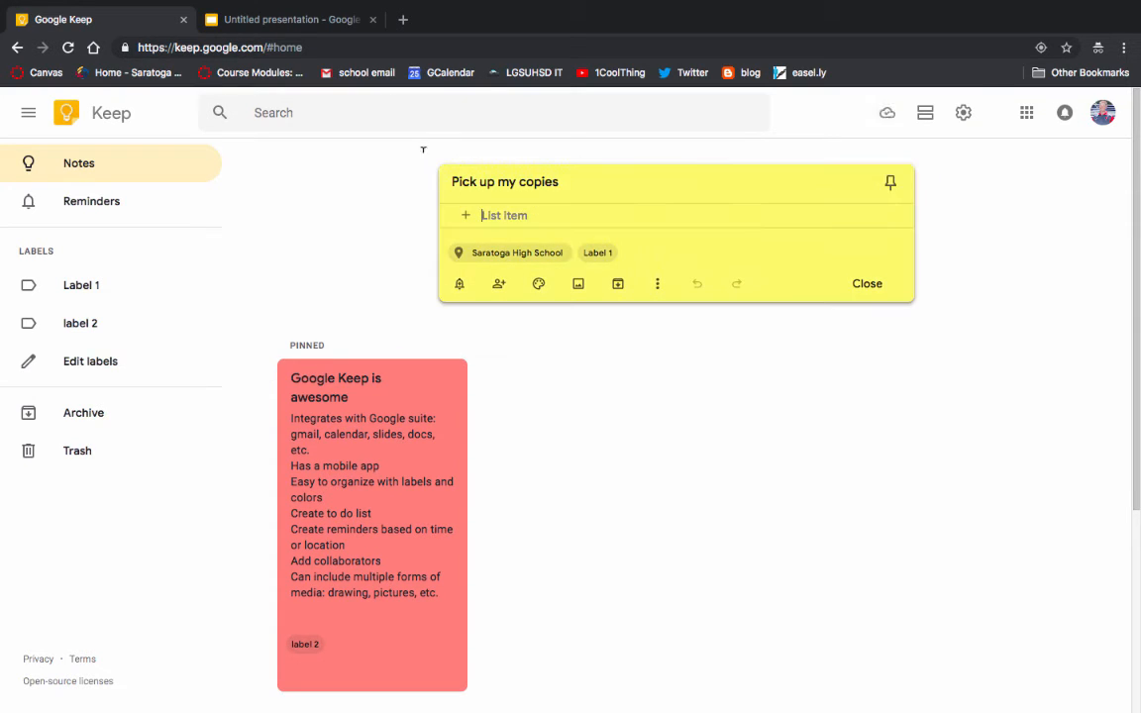
pyautogui.write('lab')
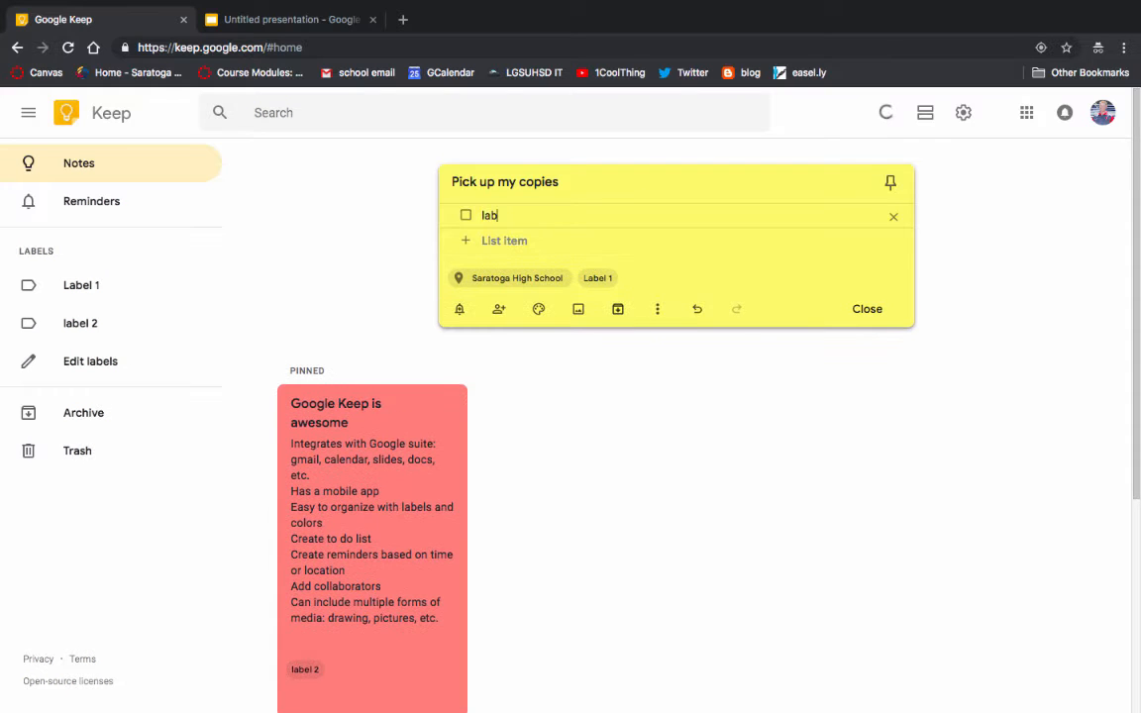
pyautogui.write('lectures')
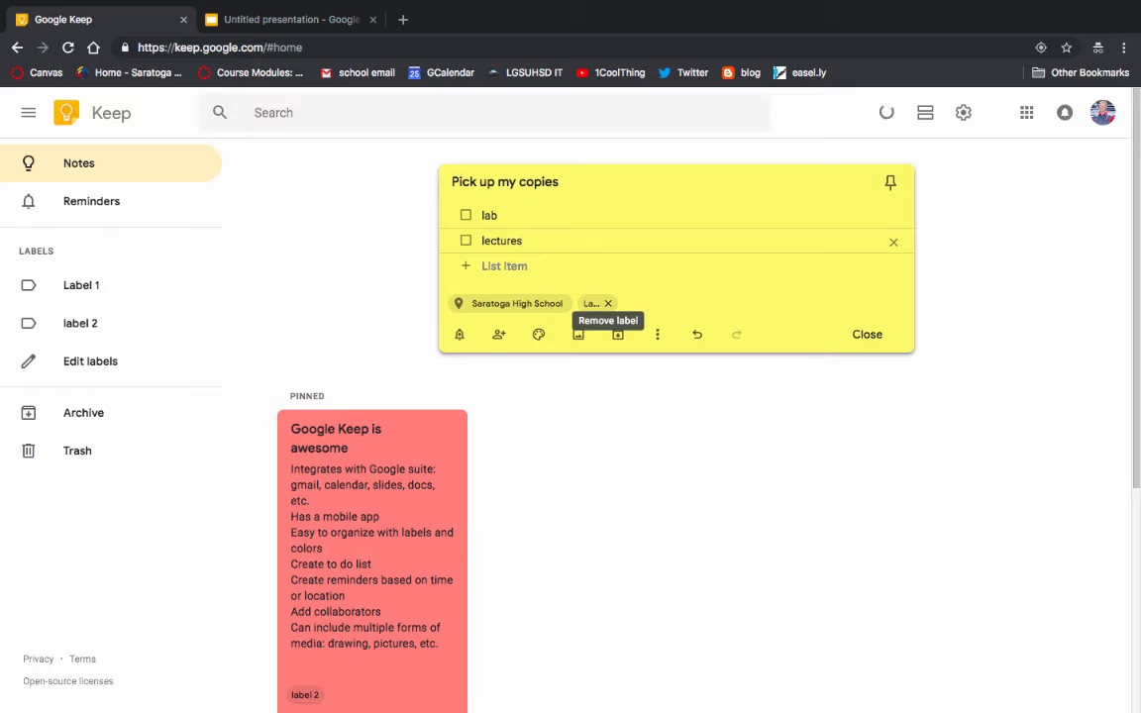
pyautogui.press('BackSpace')
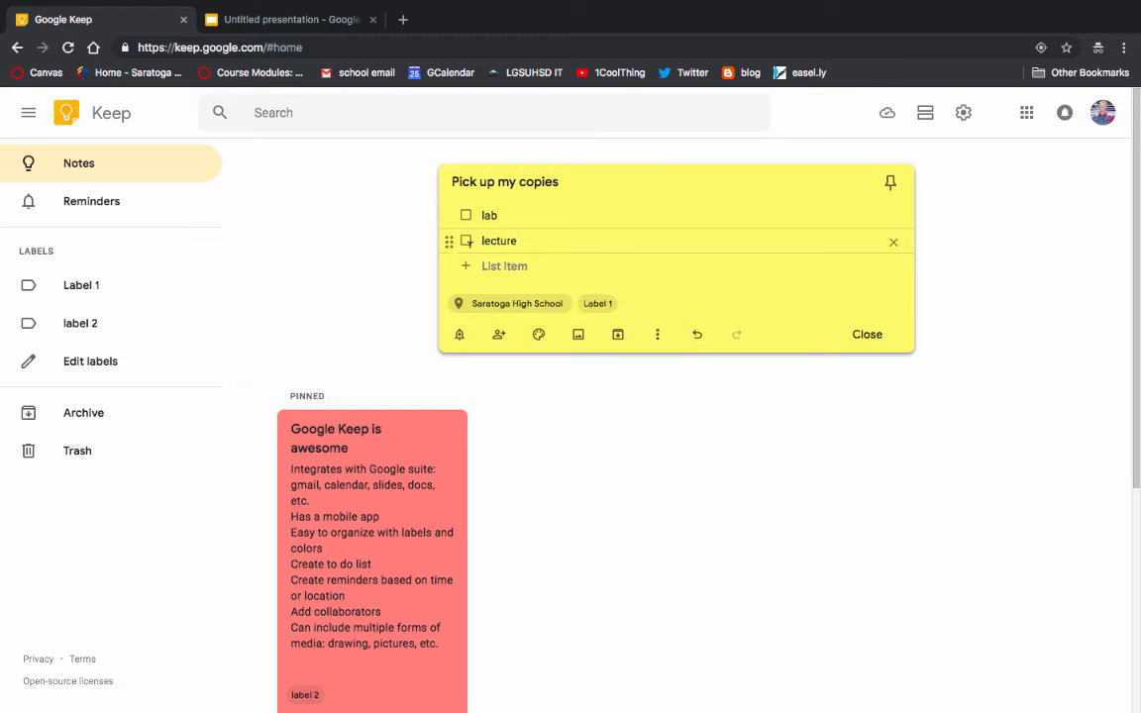
pyautogui.click(658, 334)
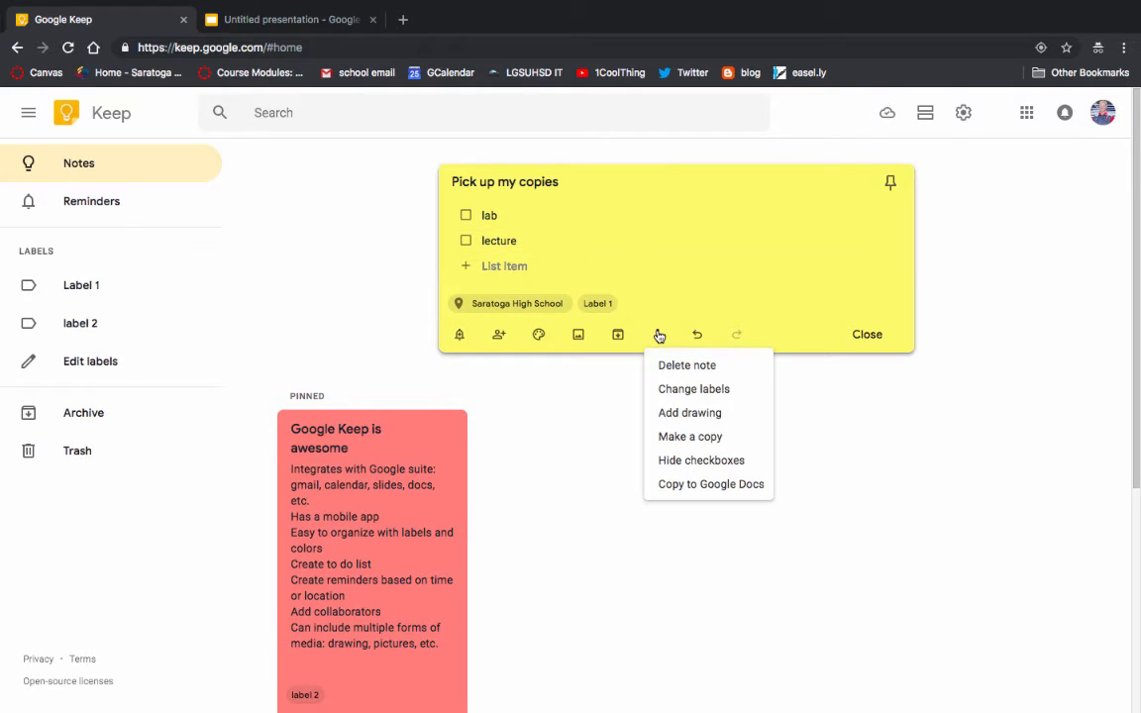
pyautogui.click(555, 438)
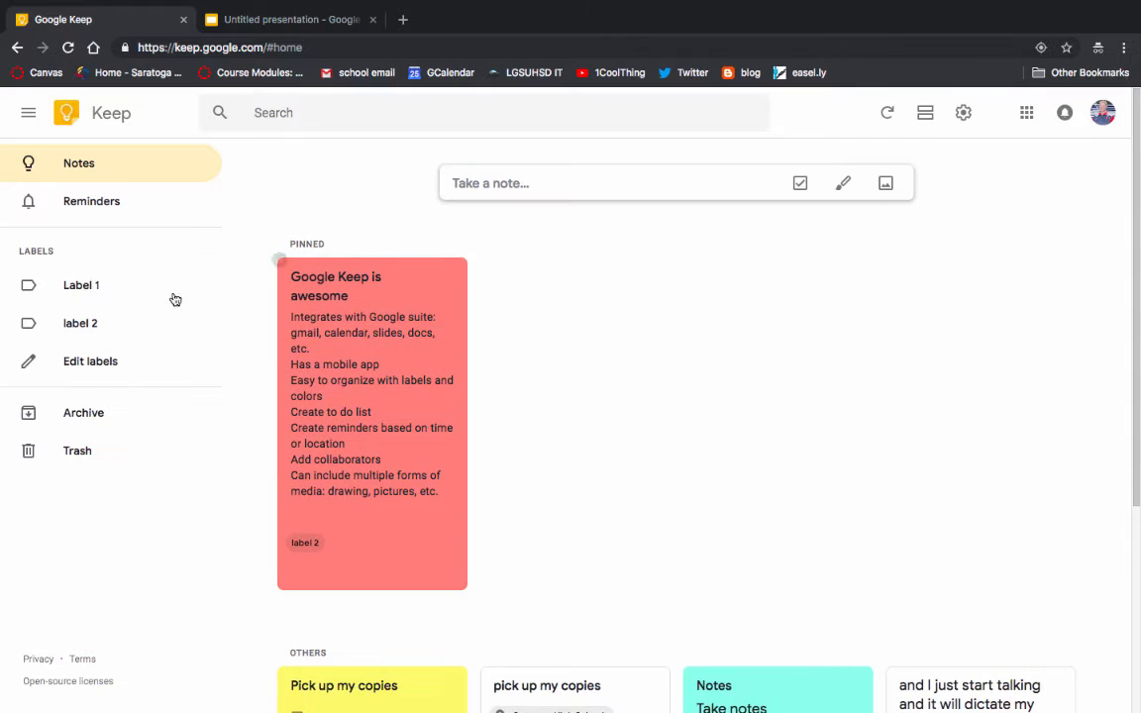
# View the notes filed under Label 1 and label 2, and return to the full notes overview.
pyautogui.click(66, 285)
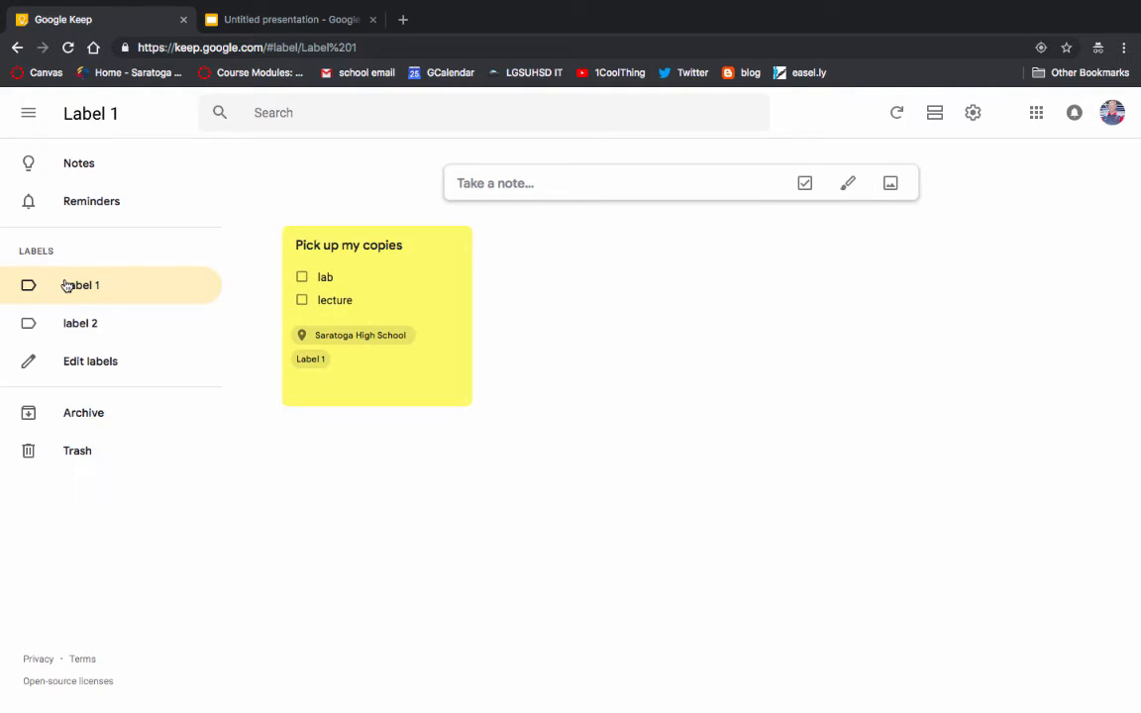
pyautogui.click(72, 319)
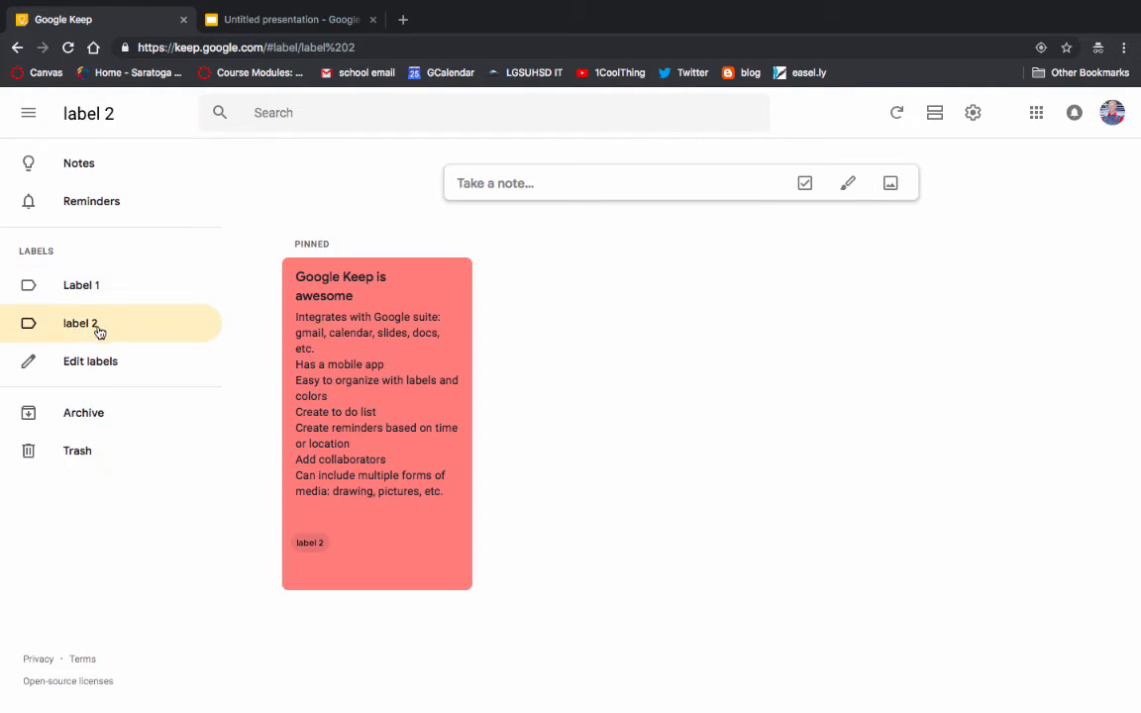
pyautogui.click(79, 286)
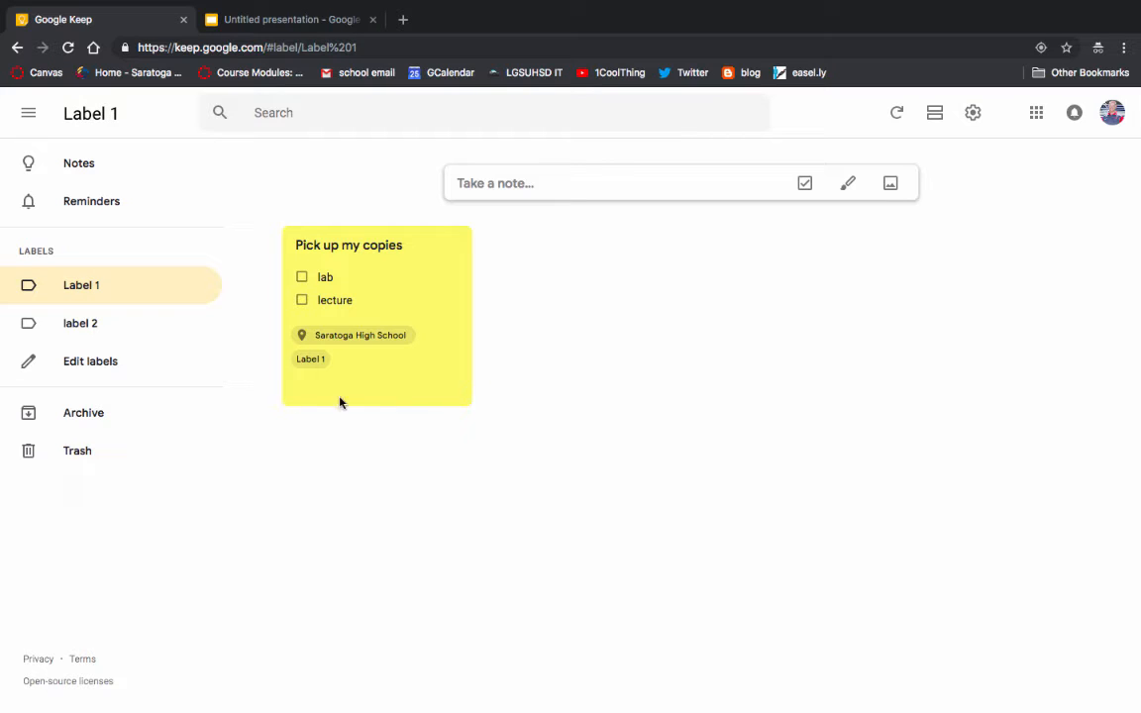
pyautogui.click(86, 158)
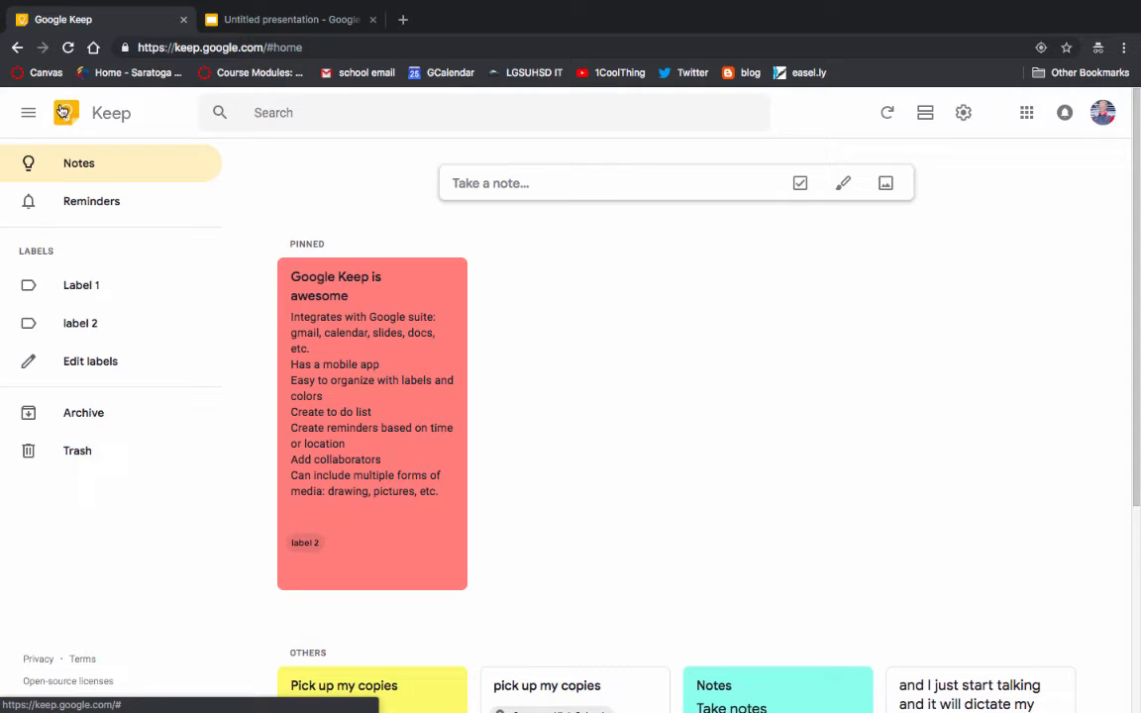
# Switch to the untitled Google Slides presentation and display the Keep notes beside the slide.
pyautogui.click(291, 19)
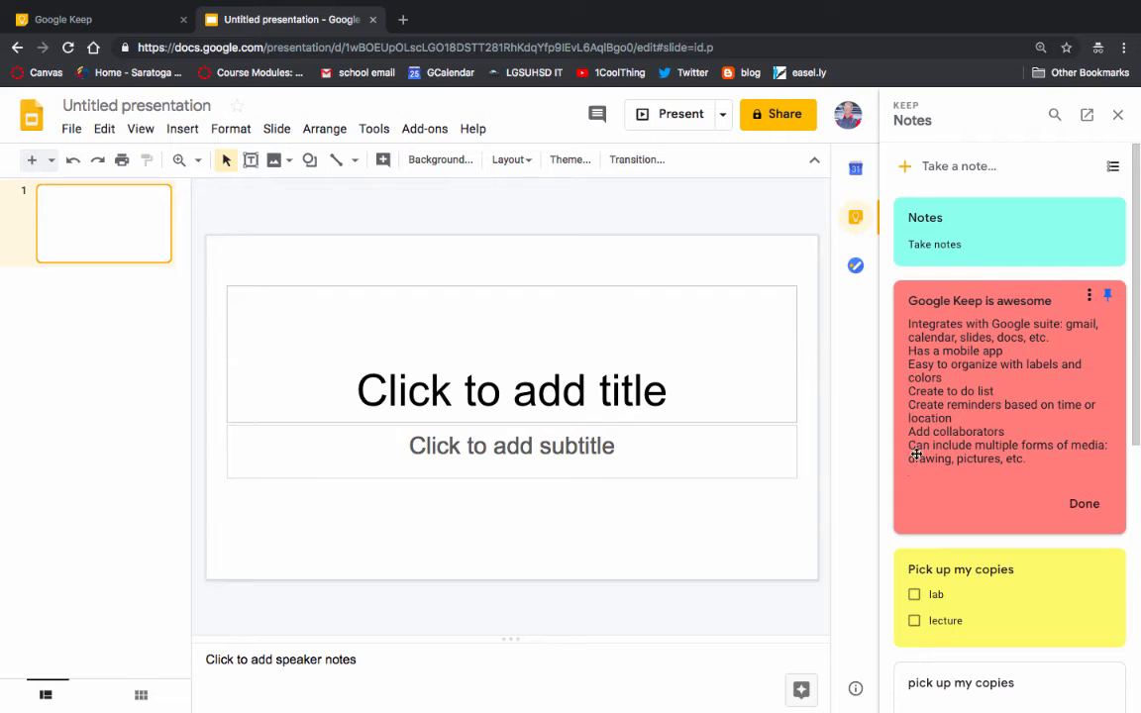
pyautogui.click(858, 227)
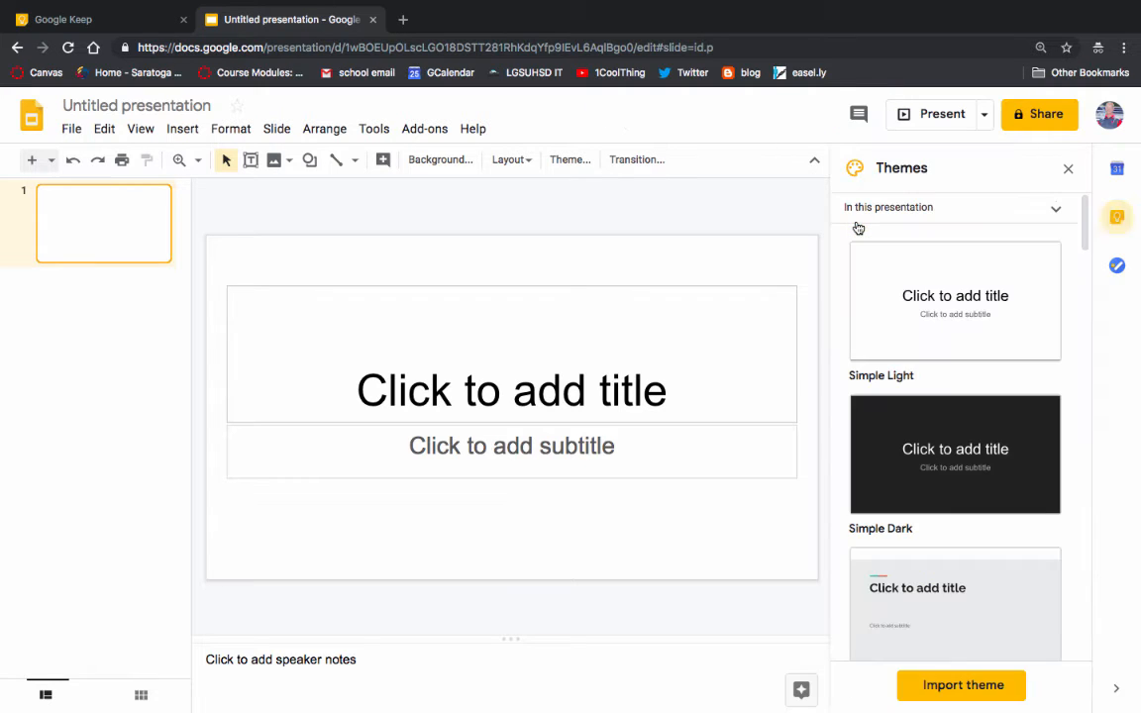
pyautogui.click(1125, 228)
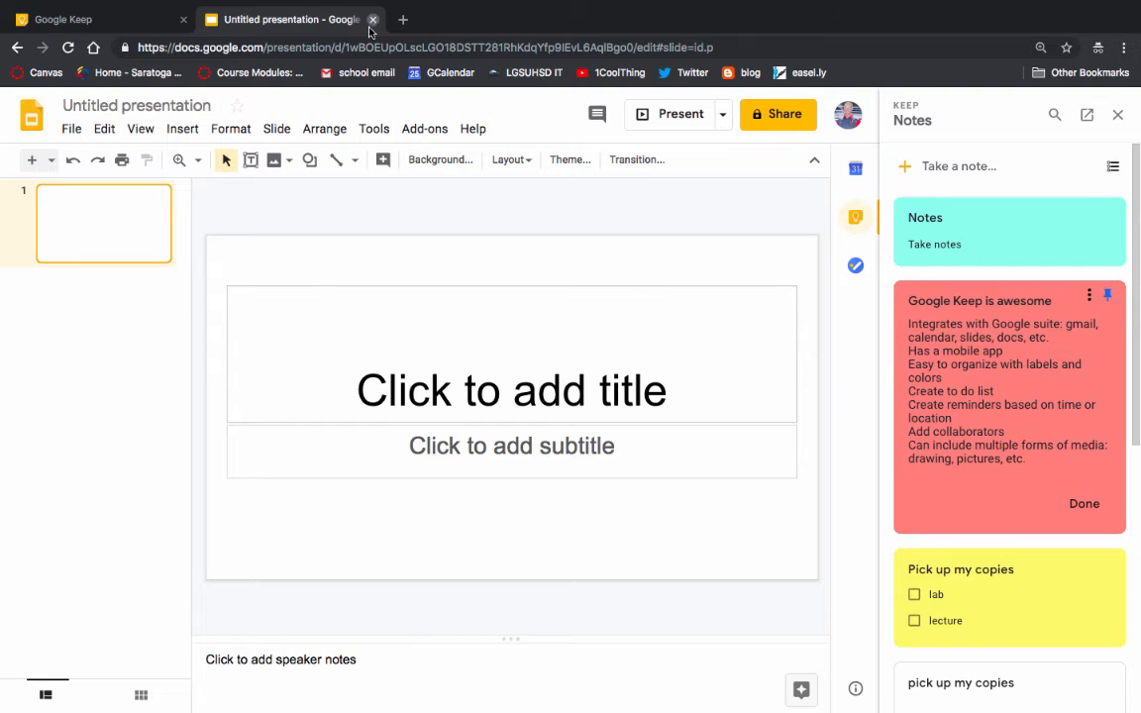
# Switch to Google Keep and turn the body of the pinned "Google Keep is awesome" note into a checklist.
pyautogui.moveTo(82, 3)
pyautogui.click(94, 54)
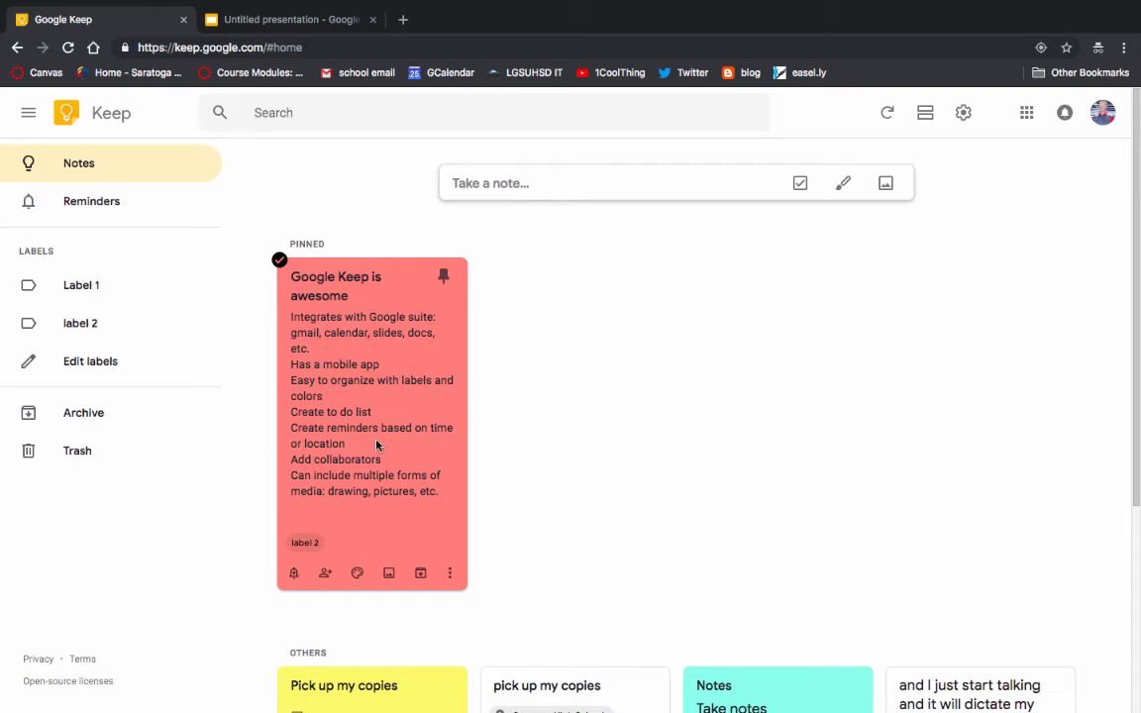
pyautogui.scroll(-2, 384, 404)
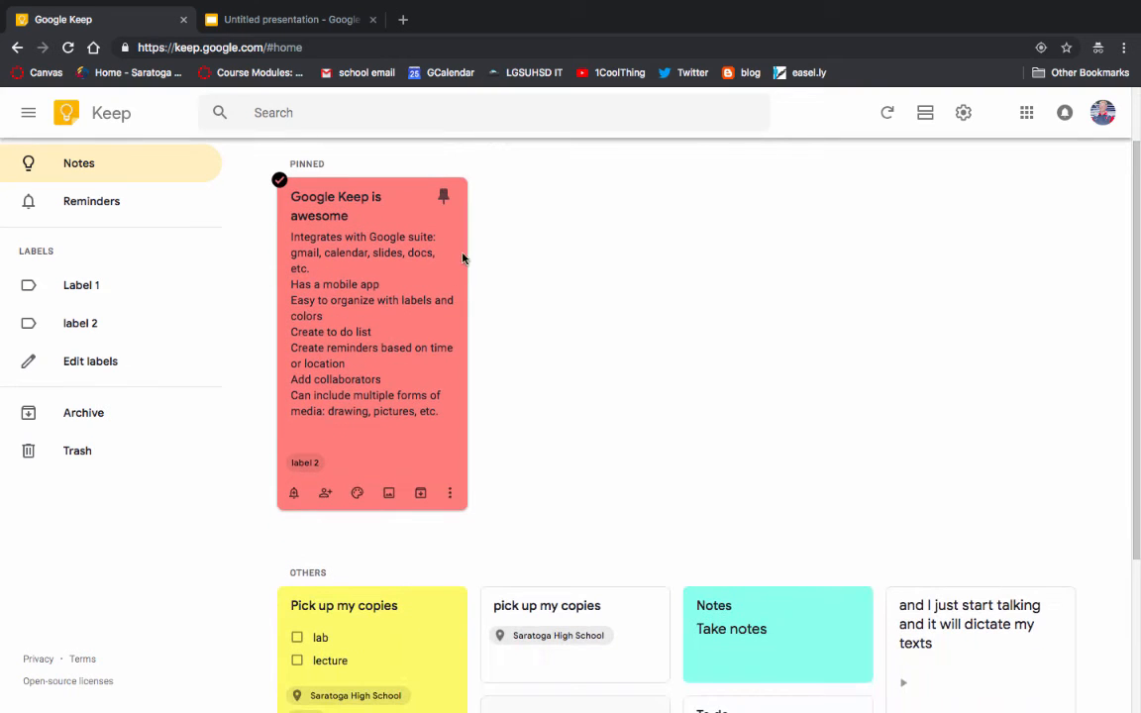
pyautogui.click(420, 405)
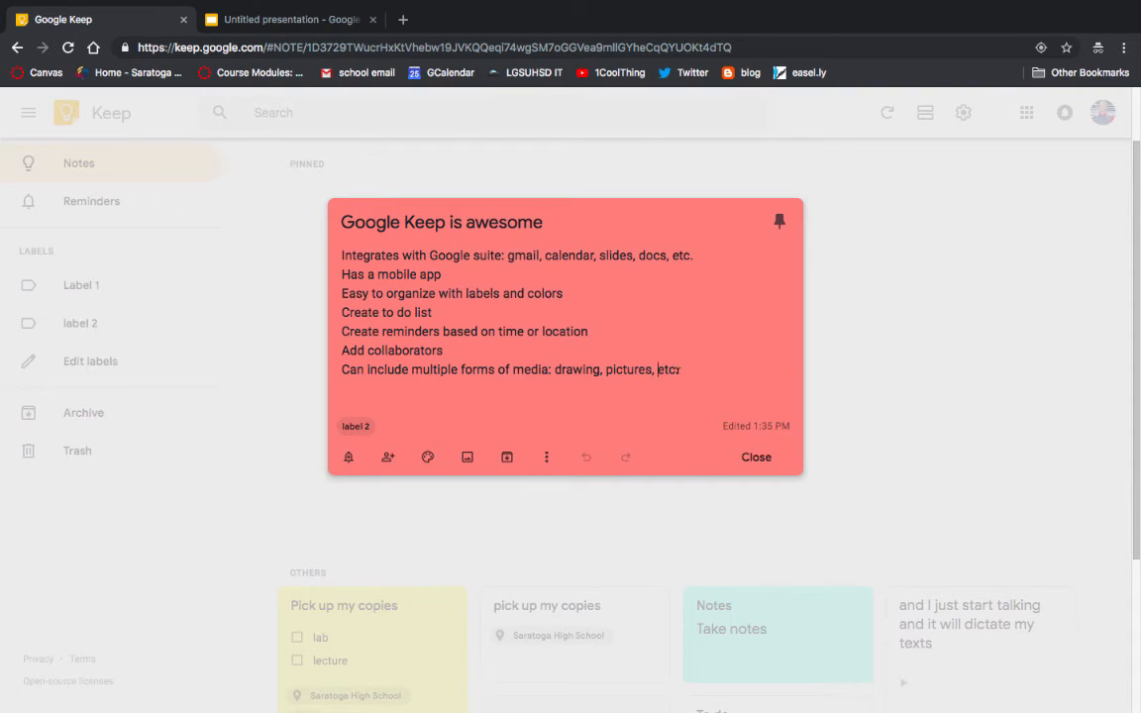
pyautogui.moveTo(680, 371); pyautogui.dragTo(315, 237)
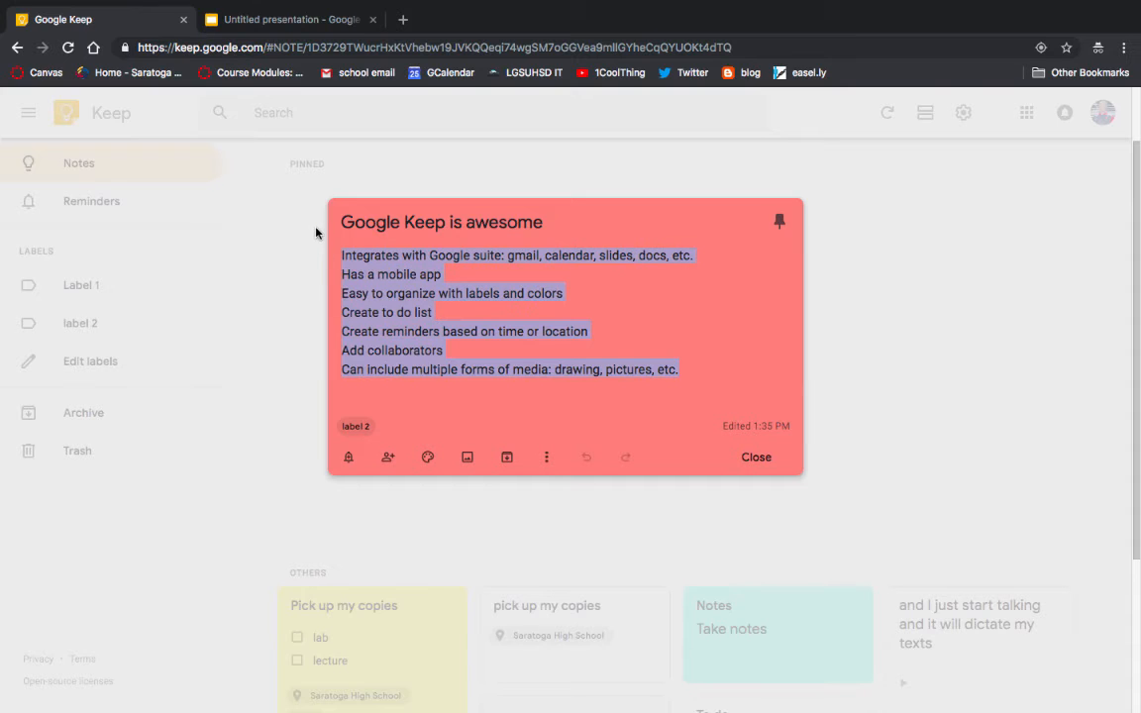
pyautogui.click(545, 457)
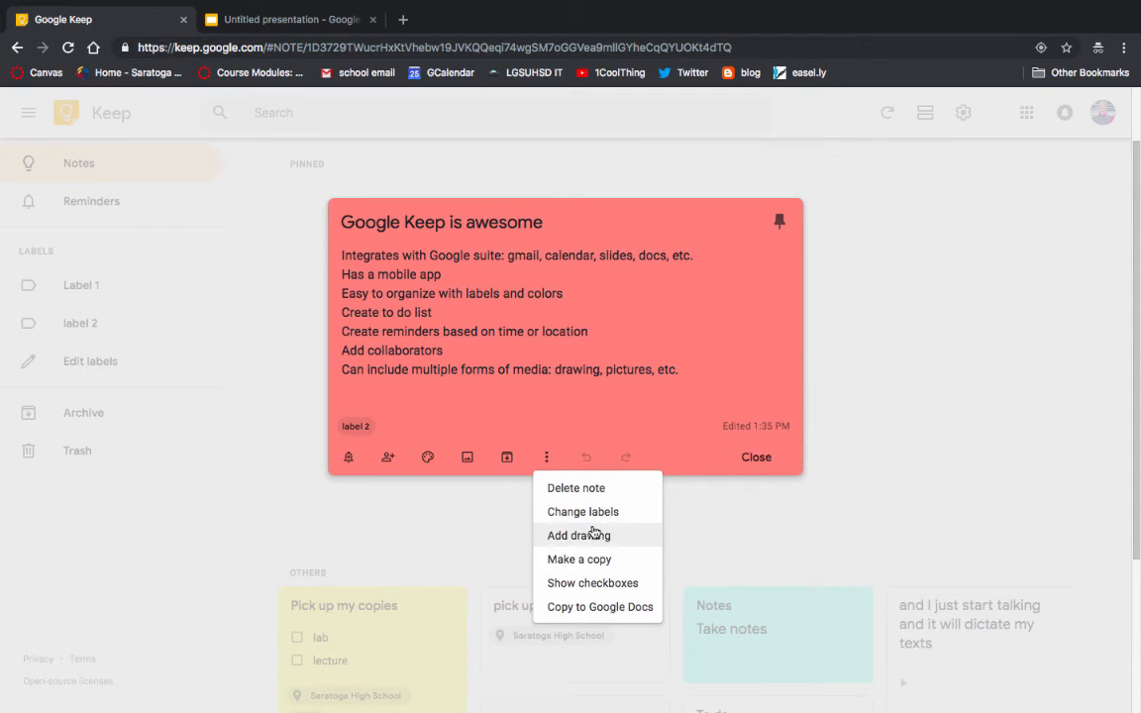
pyautogui.click(598, 582)
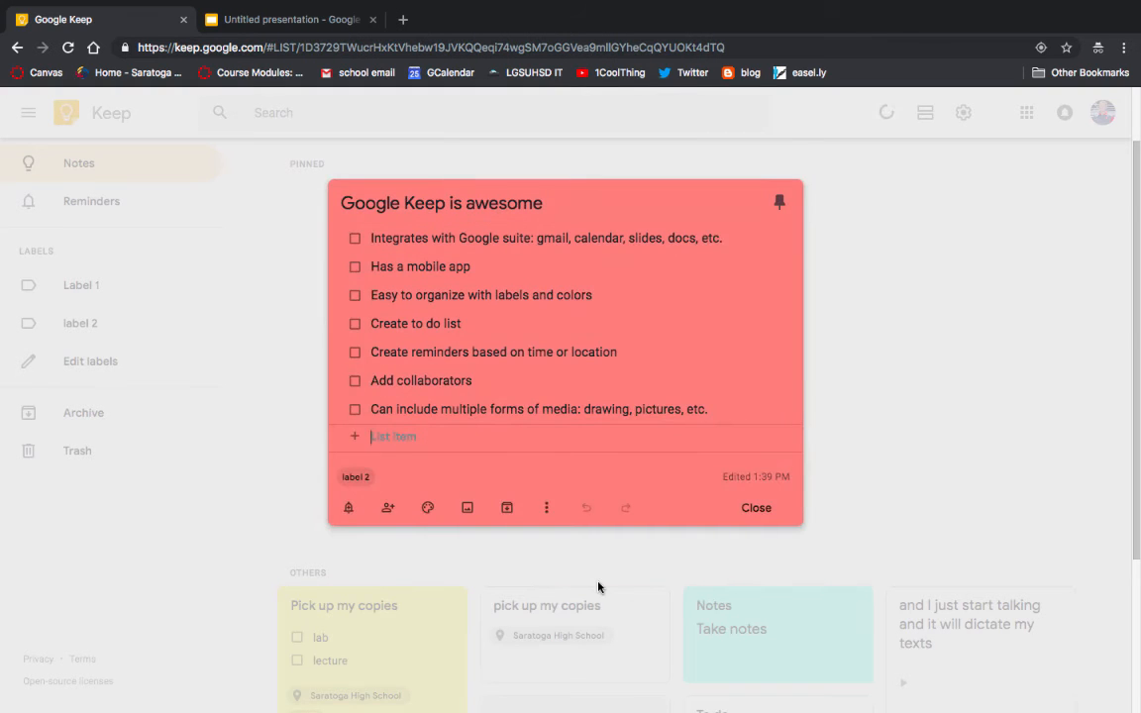
# Check off the first six checklist items, from "Integrates with Google suite" through "Add collaborators".
pyautogui.click(356, 240)
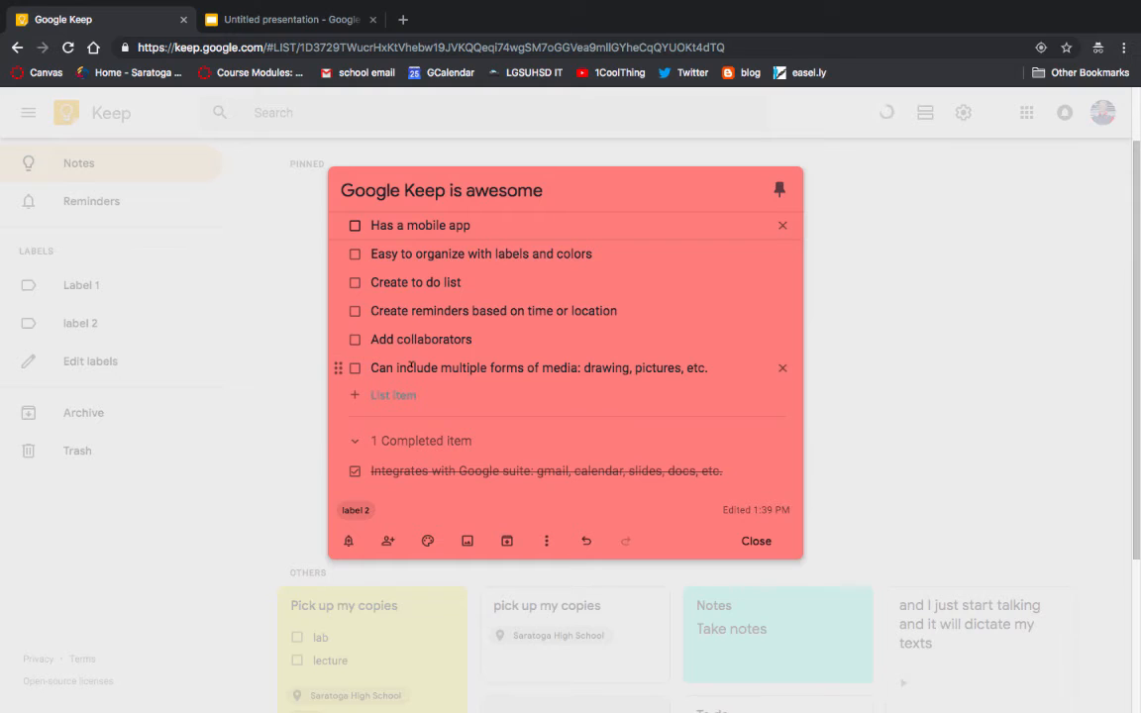
pyautogui.click(355, 227)
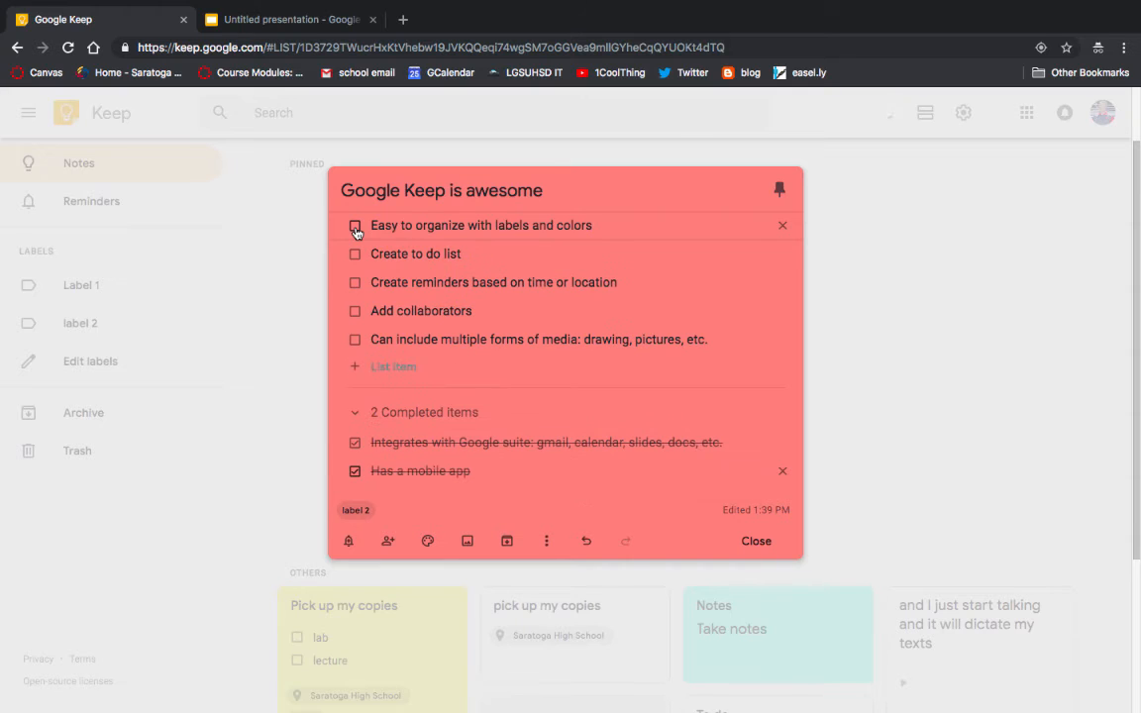
pyautogui.click(355, 227)
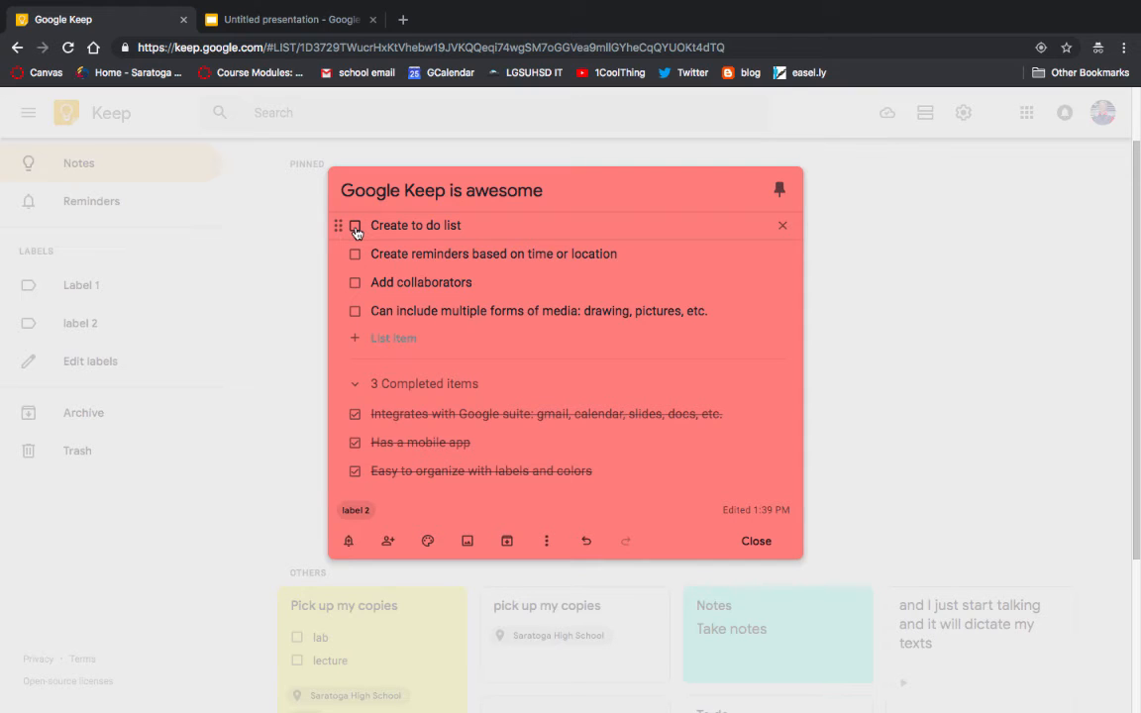
pyautogui.click(355, 227)
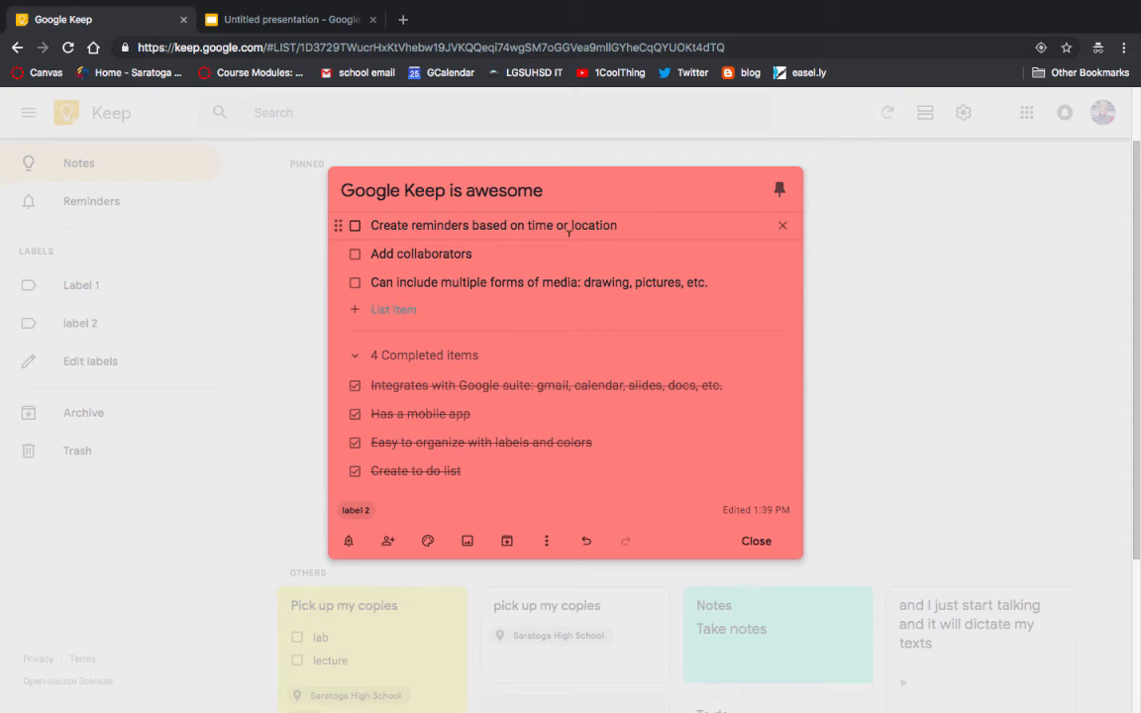
pyautogui.click(355, 226)
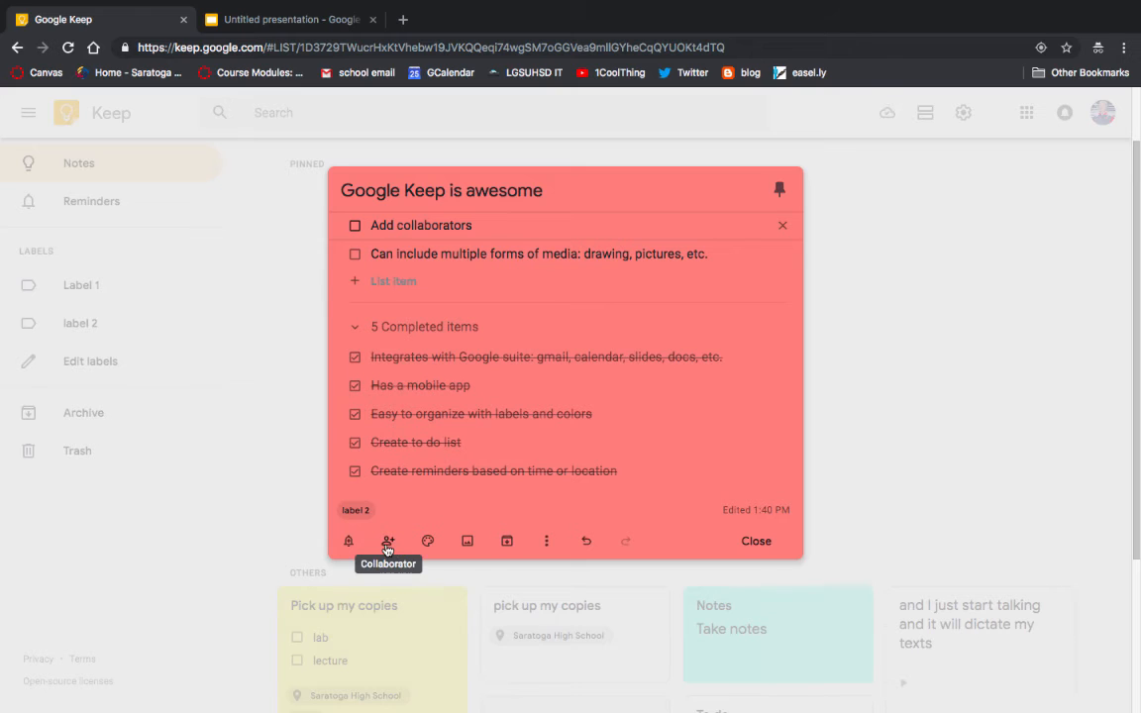
pyautogui.click(354, 226)
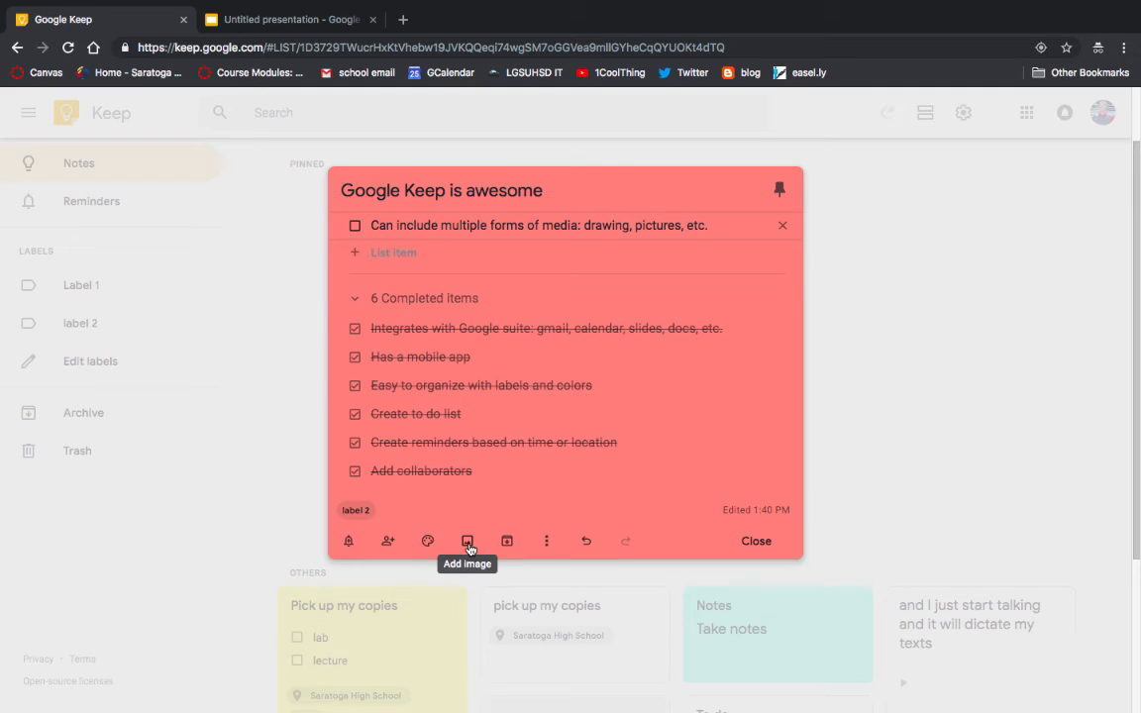
# Add a drawing with one freehand wavy pen stroke to the "Google Keep is awesome" note and close the note.
pyautogui.click(545, 544)
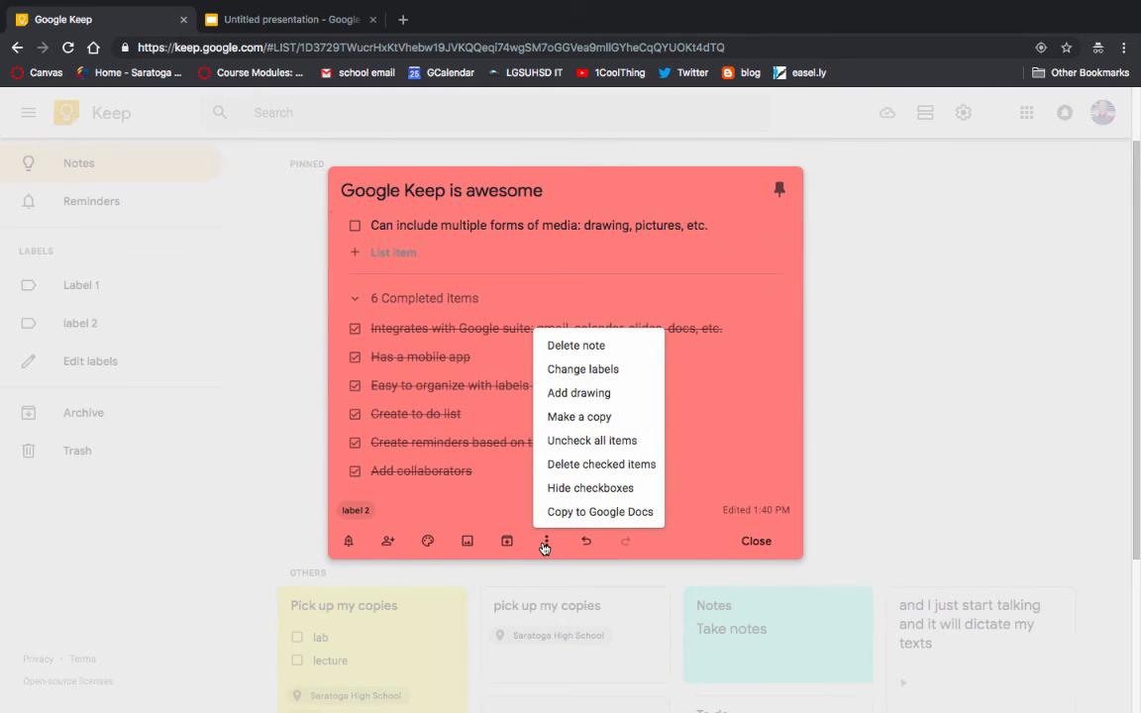
pyautogui.click(579, 393)
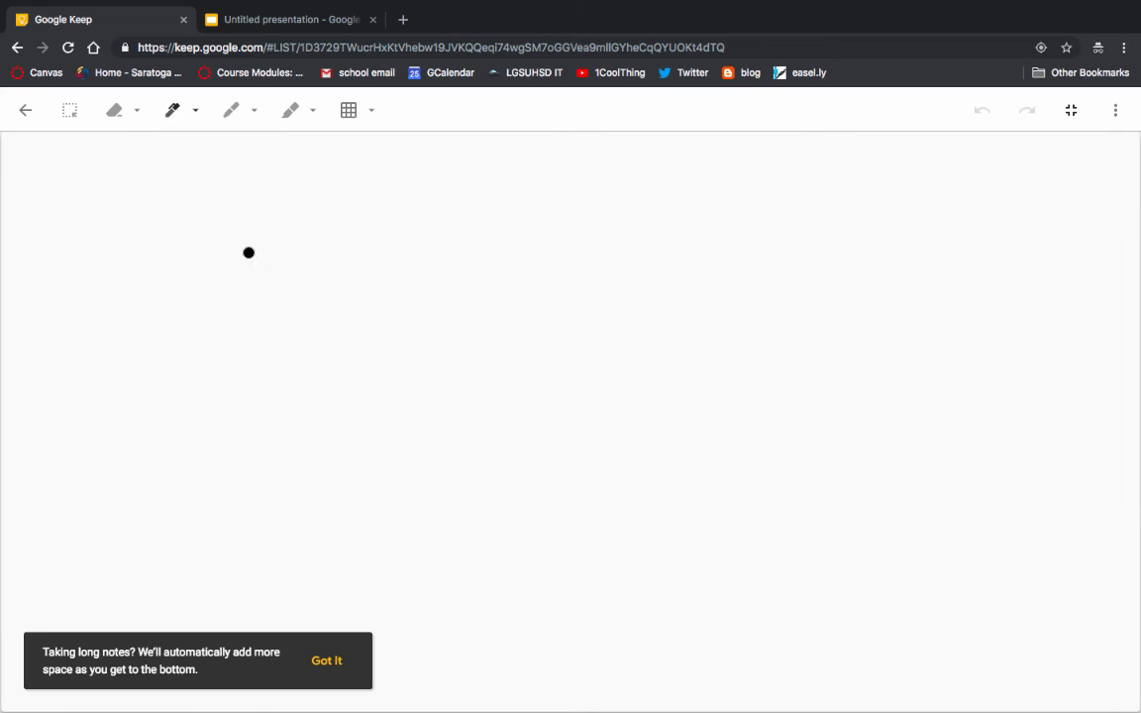
pyautogui.moveTo(222, 288)
pyautogui.mouseDown()
pyautogui.moveTo(415, 318)
pyautogui.moveTo(460, 219)
pyautogui.moveTo(538, 397)
pyautogui.moveTo(648, 381)
pyautogui.mouseUp()
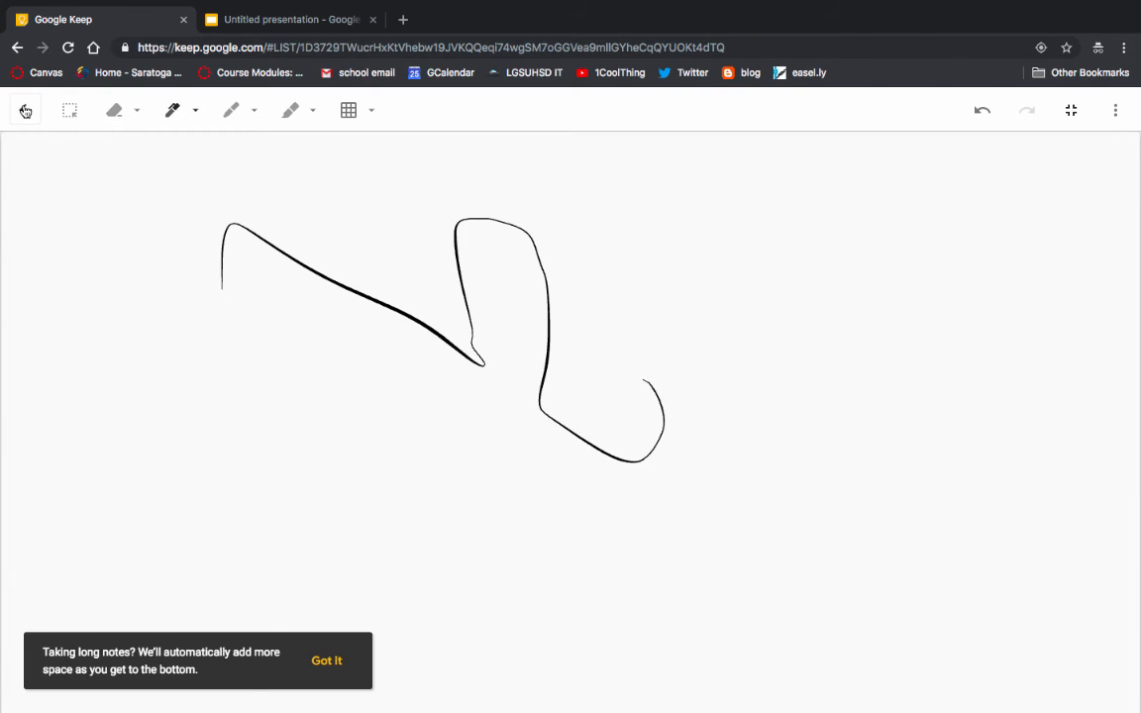
pyautogui.click(25, 110)
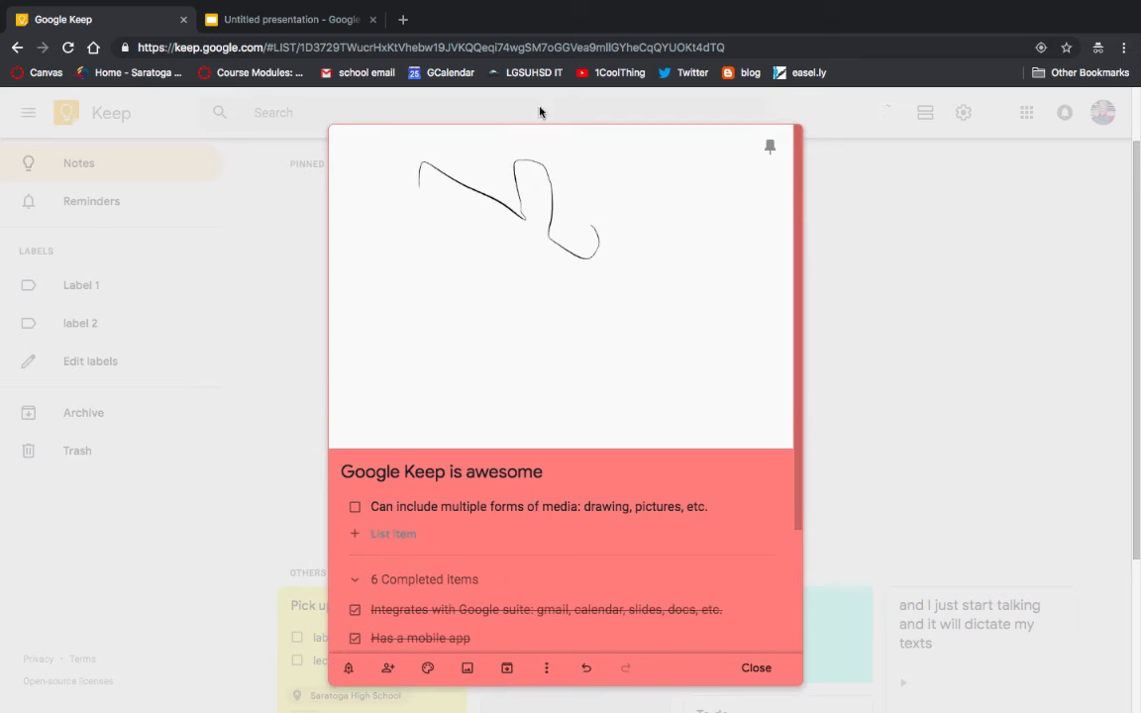
pyautogui.scroll(-3, 597, 337)
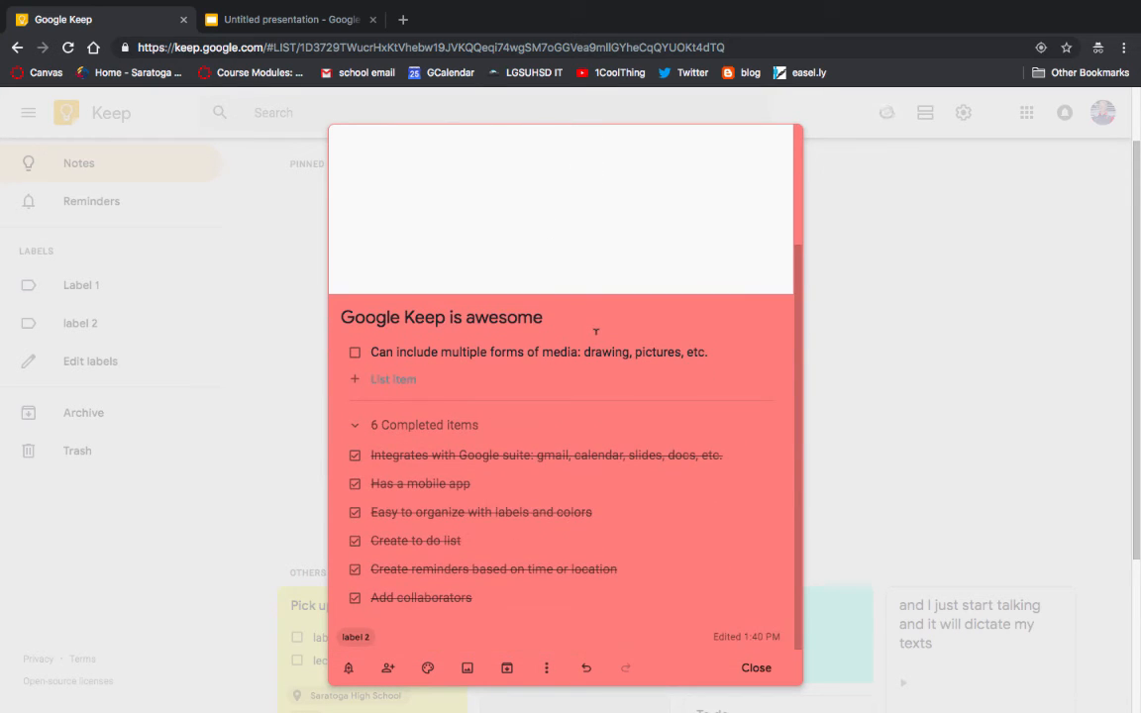
pyautogui.scroll(3, 595, 332)
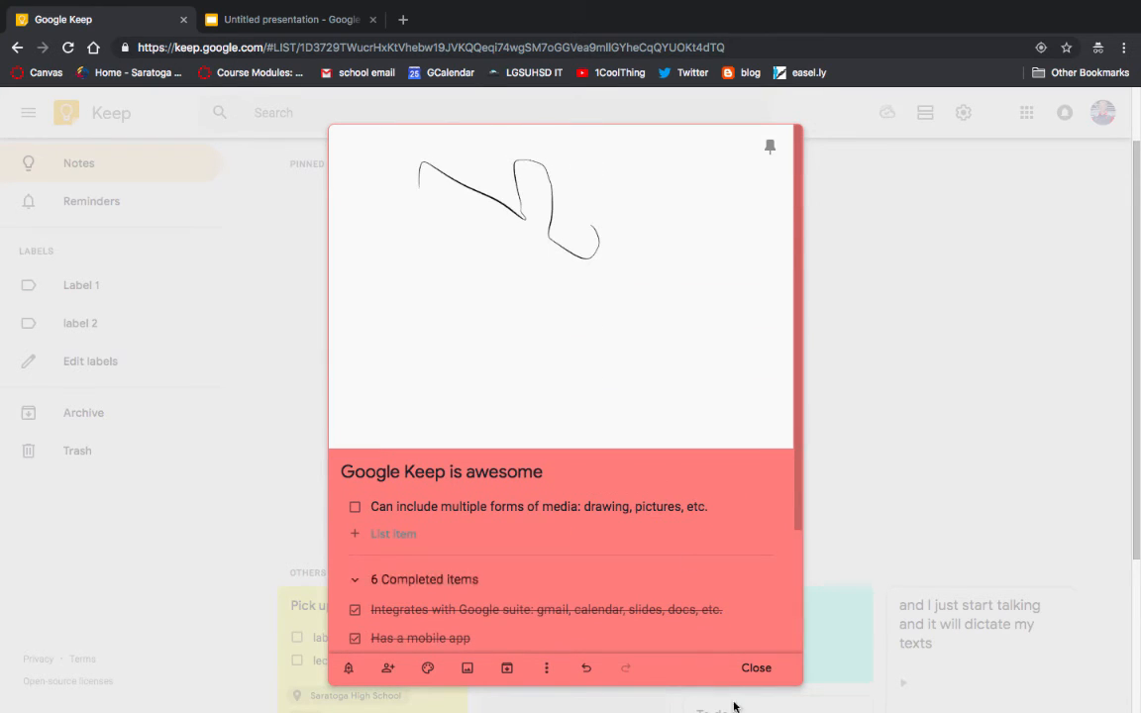
pyautogui.click(773, 672)
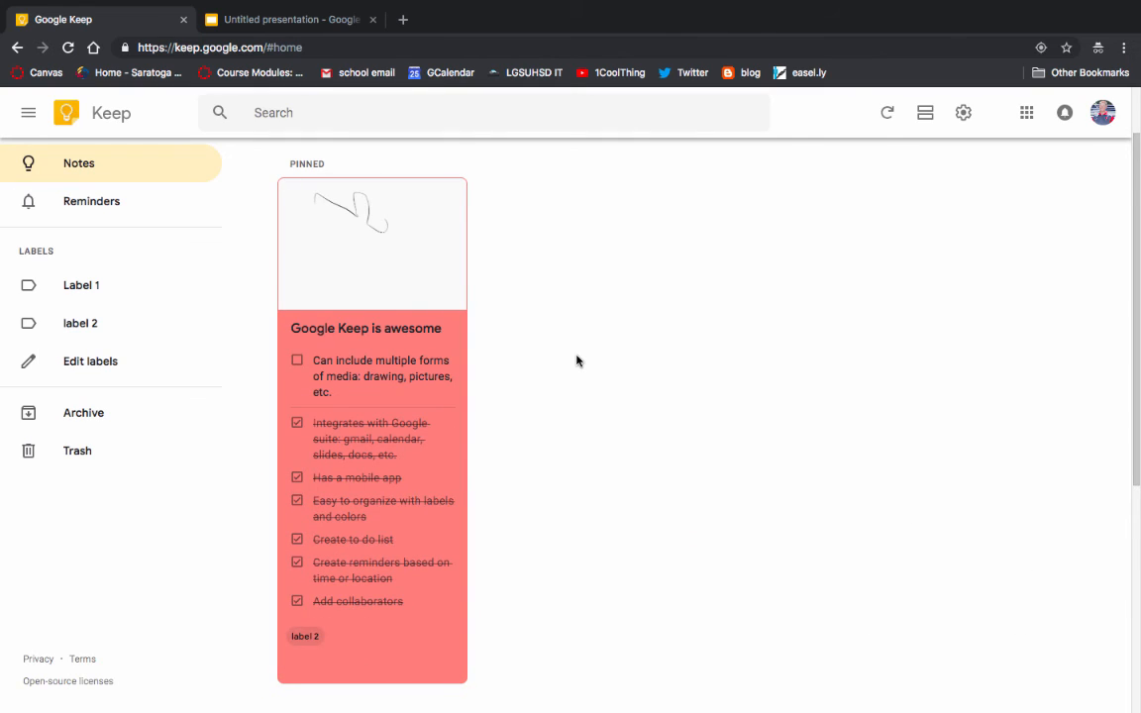
# Move the turquoise "Notes" note ahead of the white "pick up my copies" note, directly beside the yellow note.
pyautogui.scroll(-2, 577, 361)
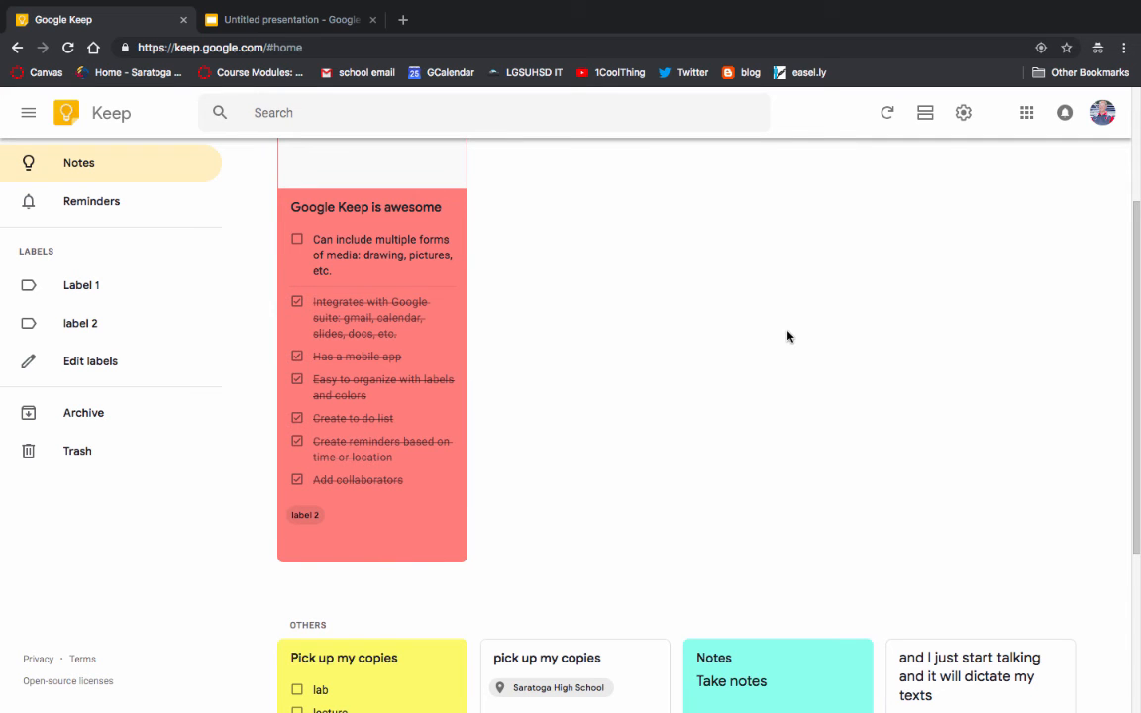
pyautogui.scroll(3, 788, 336)
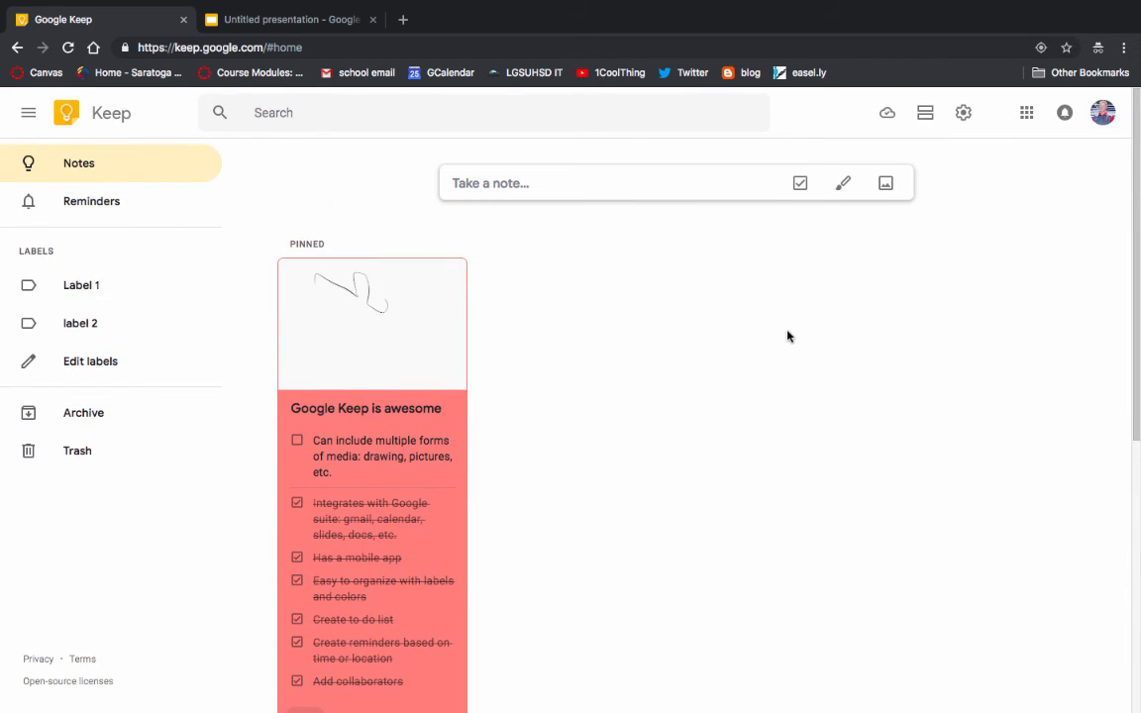
pyautogui.scroll(-5, 788, 336)
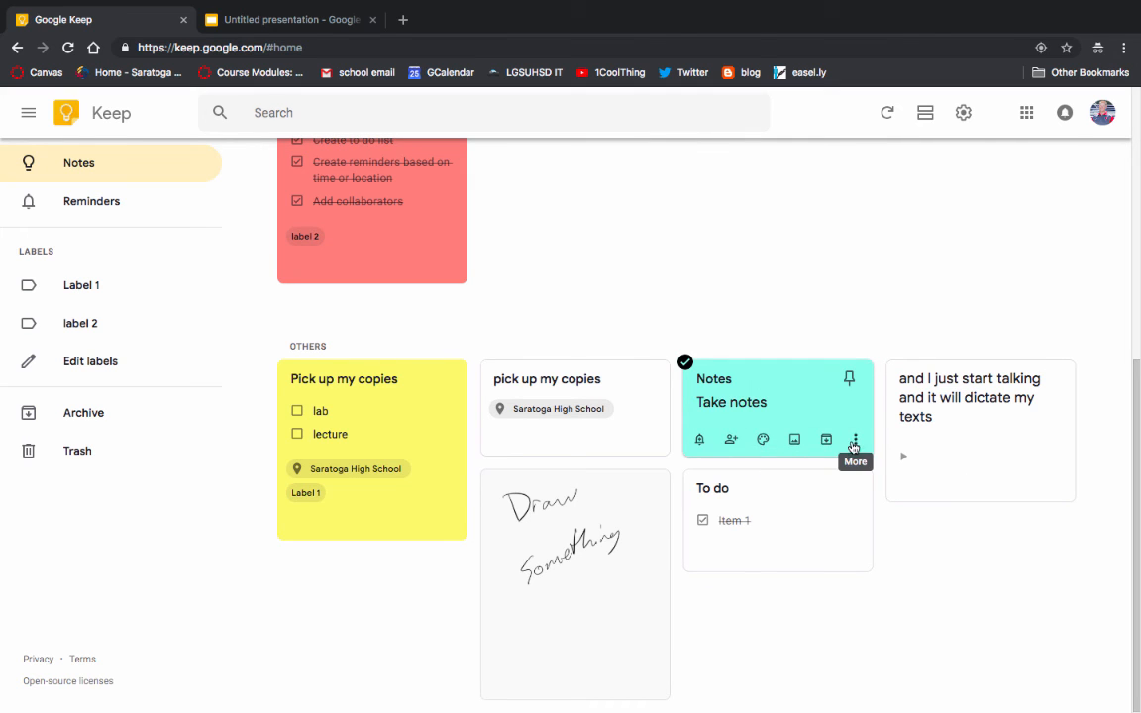
pyautogui.moveTo(841, 428); pyautogui.dragTo(626, 445)
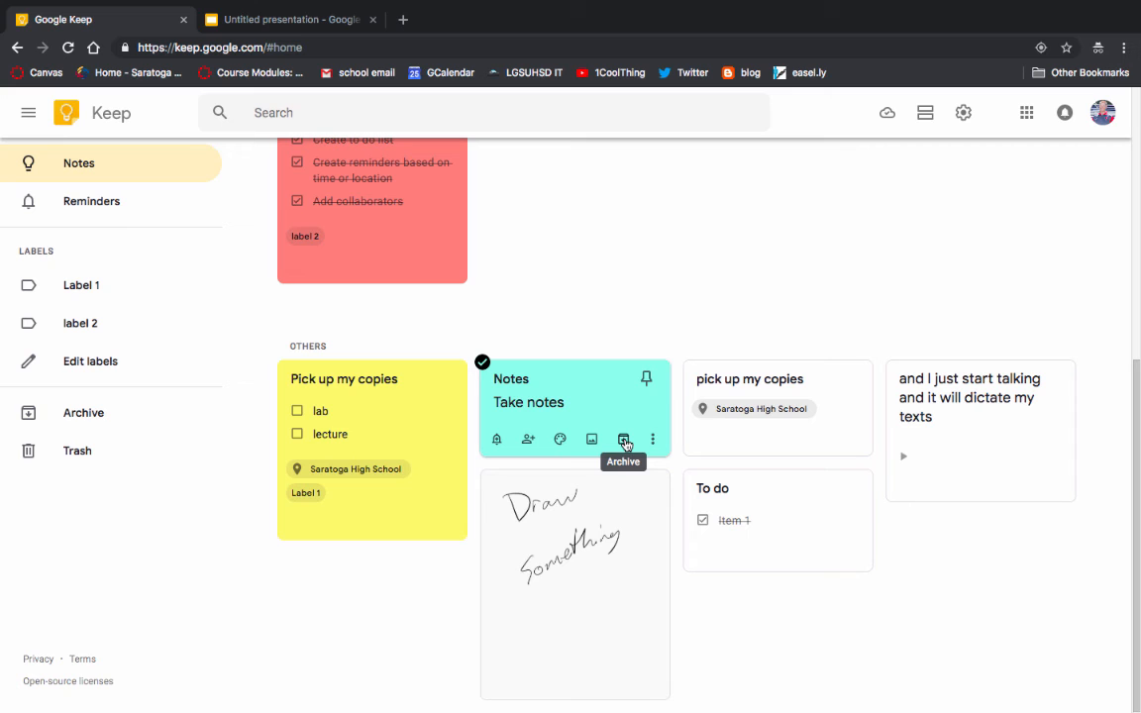
# View the notes overview in list view and return it to grid view.
pyautogui.click(928, 113)
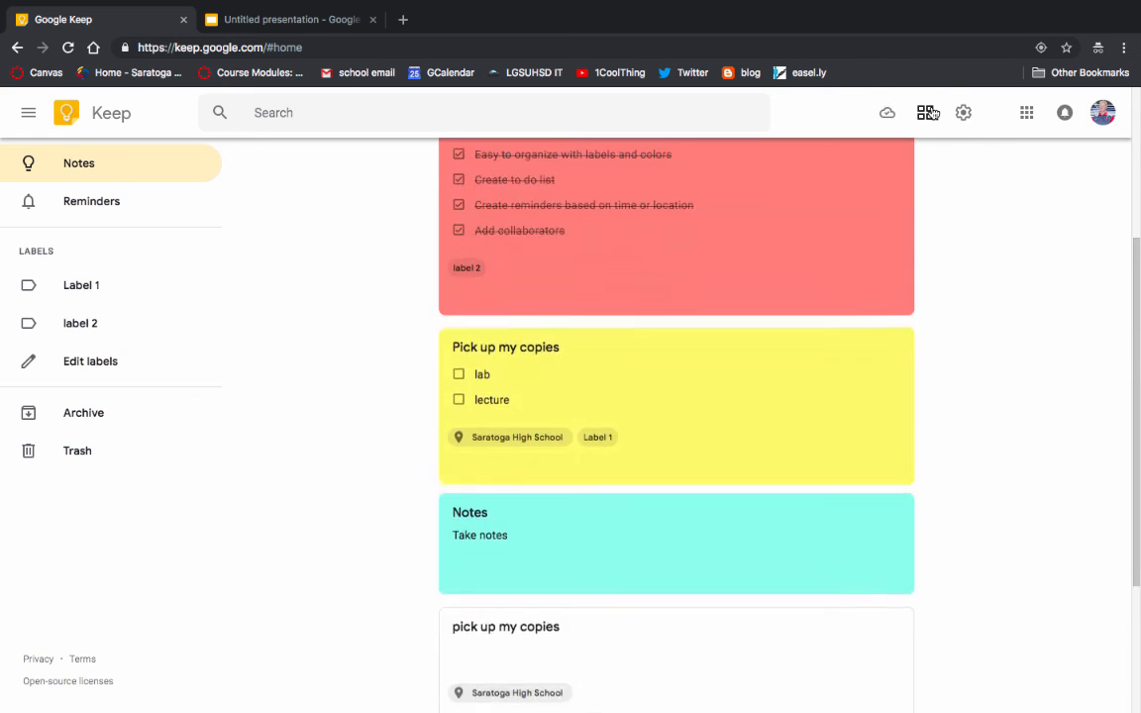
pyautogui.click(929, 113)
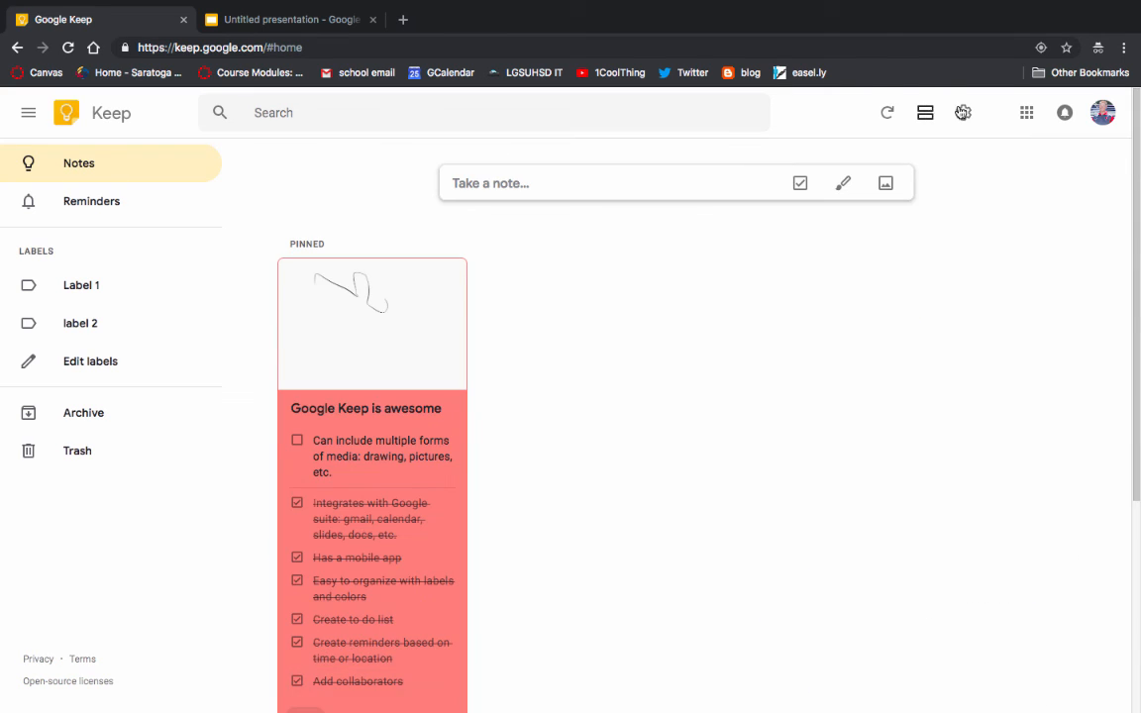